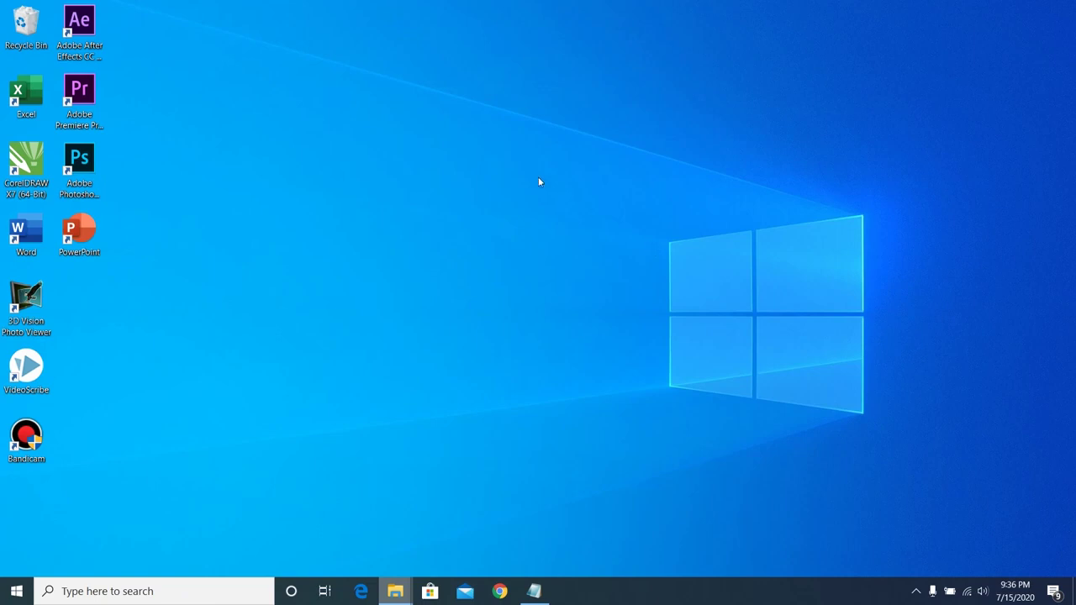
# Launch Adobe After Effects CC 2017 from its desktop shortcut
pyautogui.doubleClick(80, 33)
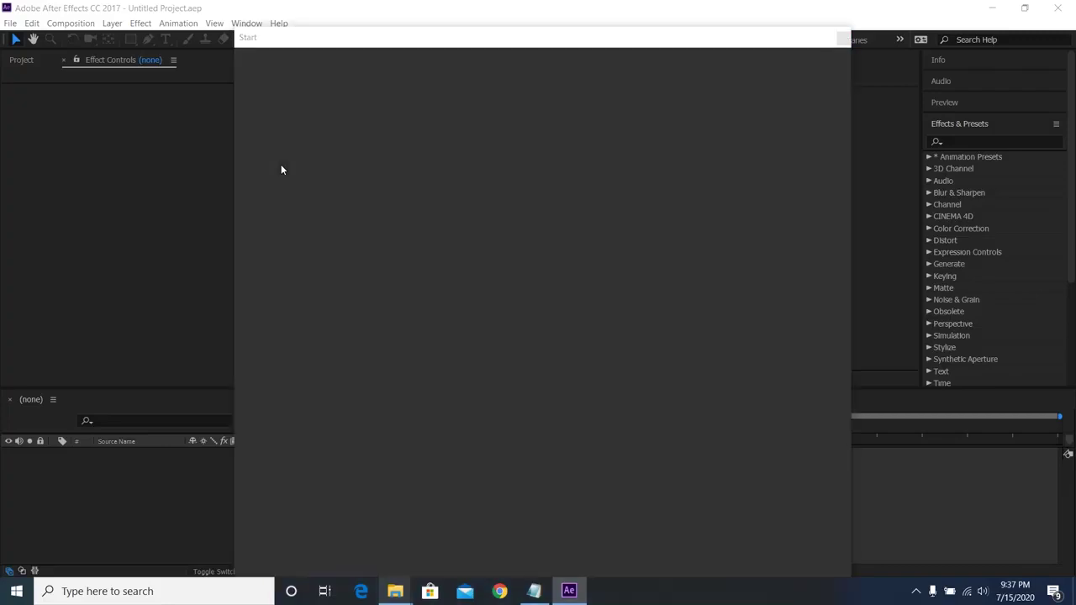
# Leave the Start screen and create Comp 1 at 1920×1080, 29.97 fps, 30 seconds
pyautogui.click(843, 37)
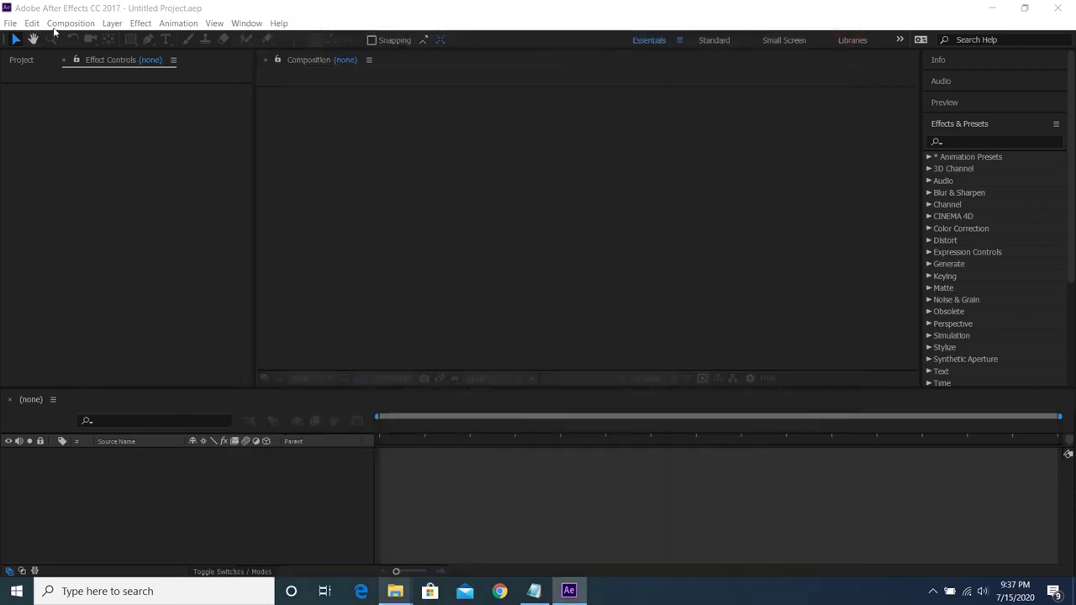
pyautogui.click(71, 22)
pyautogui.click(88, 38)
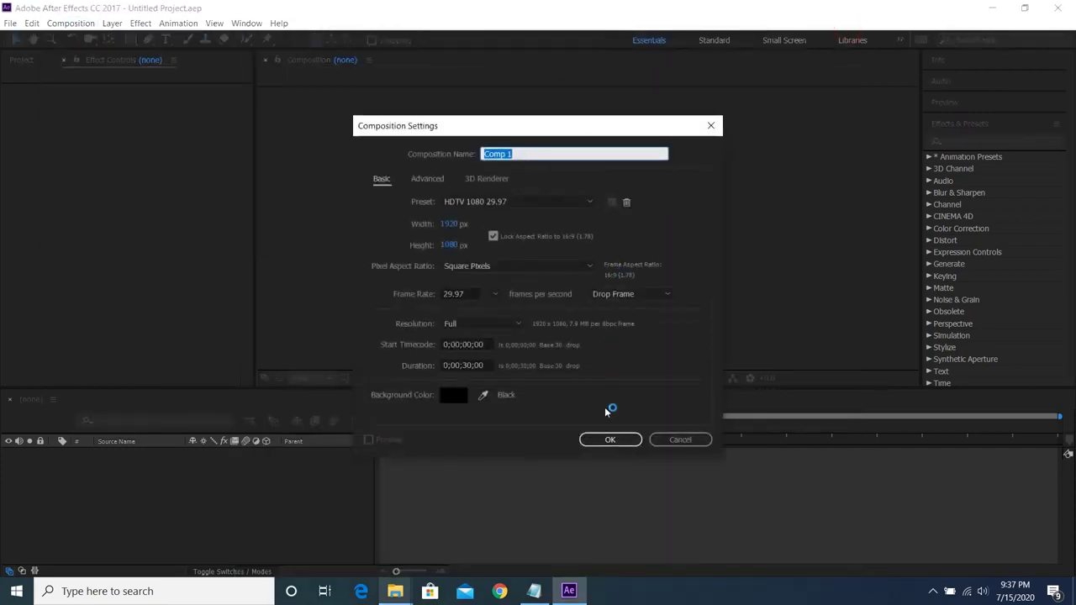
pyautogui.click(611, 439)
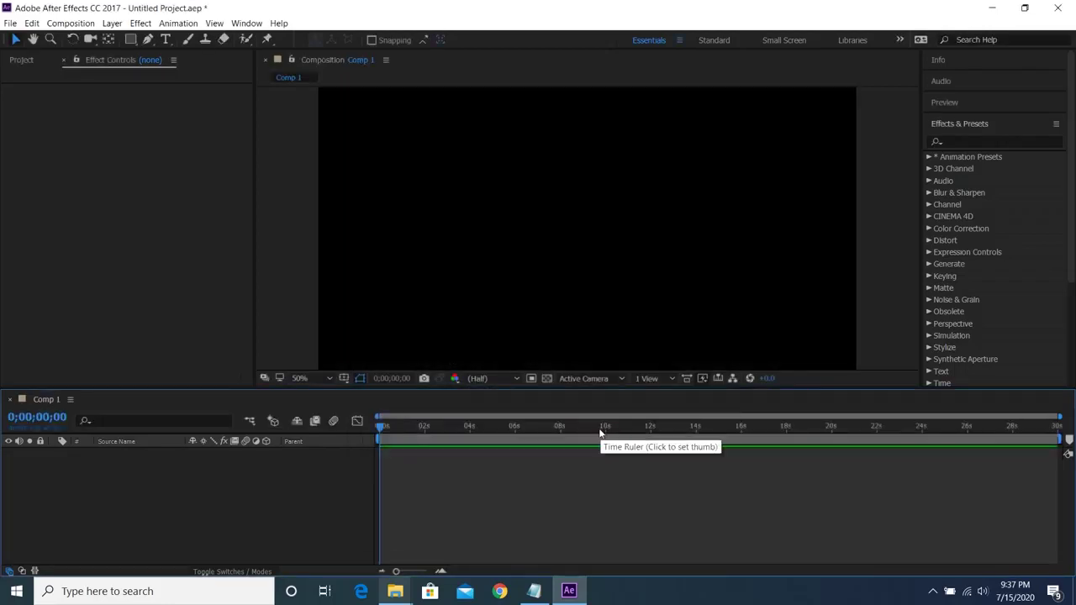
# Import edit 2.png and the Elektronomia MP3 from the audio spectrum folder, and drop the music into the timeline
pyautogui.moveTo(391, 591)
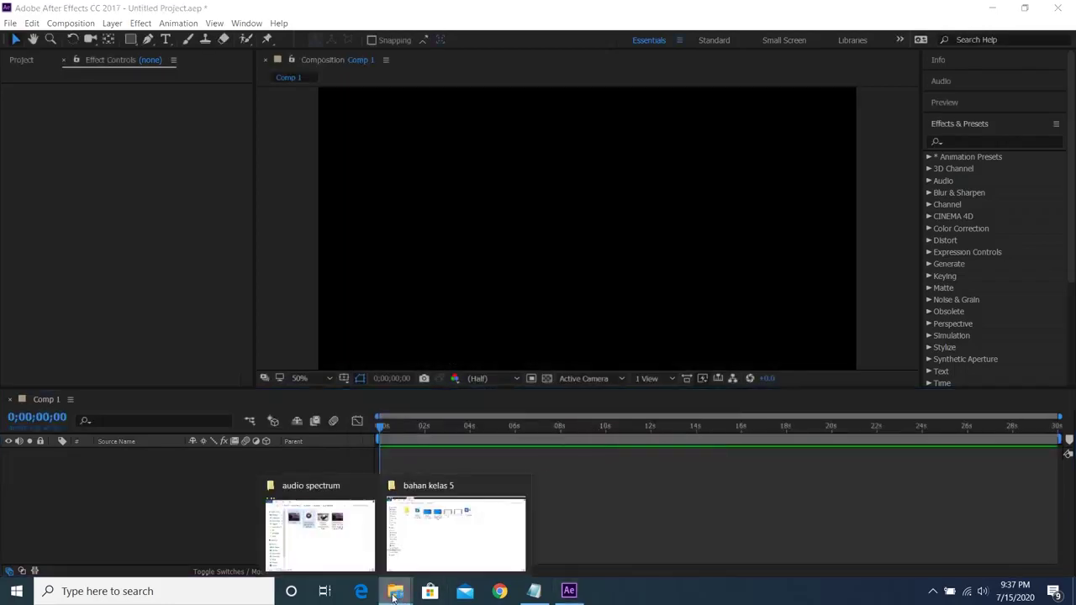
pyautogui.click(329, 555)
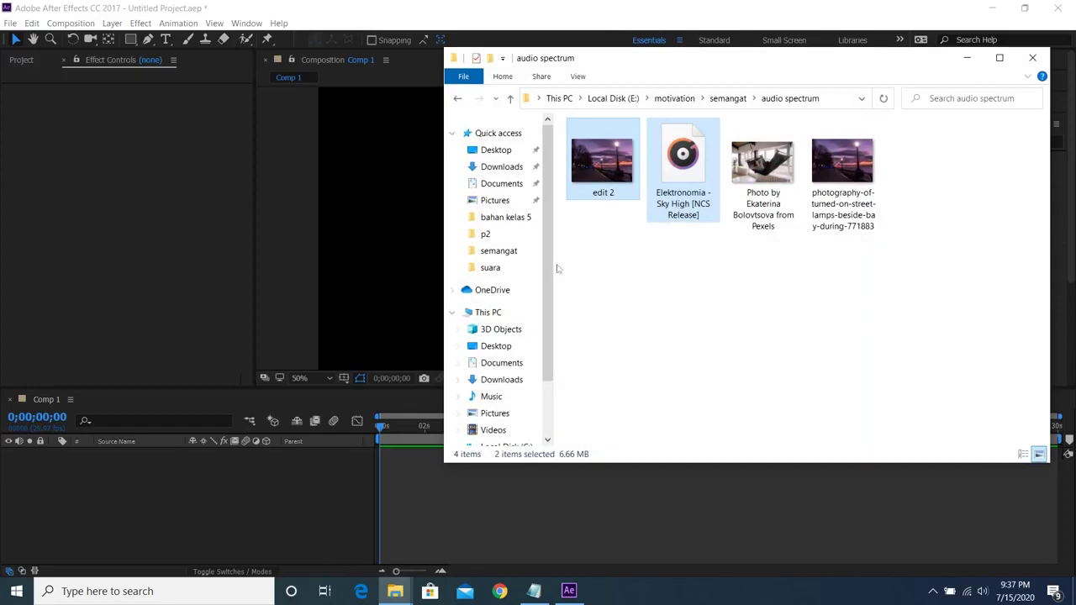
pyautogui.moveTo(624, 157)
pyautogui.mouseDown()
pyautogui.moveTo(629, 186)
pyautogui.moveTo(359, 591)
pyautogui.mouseUp()
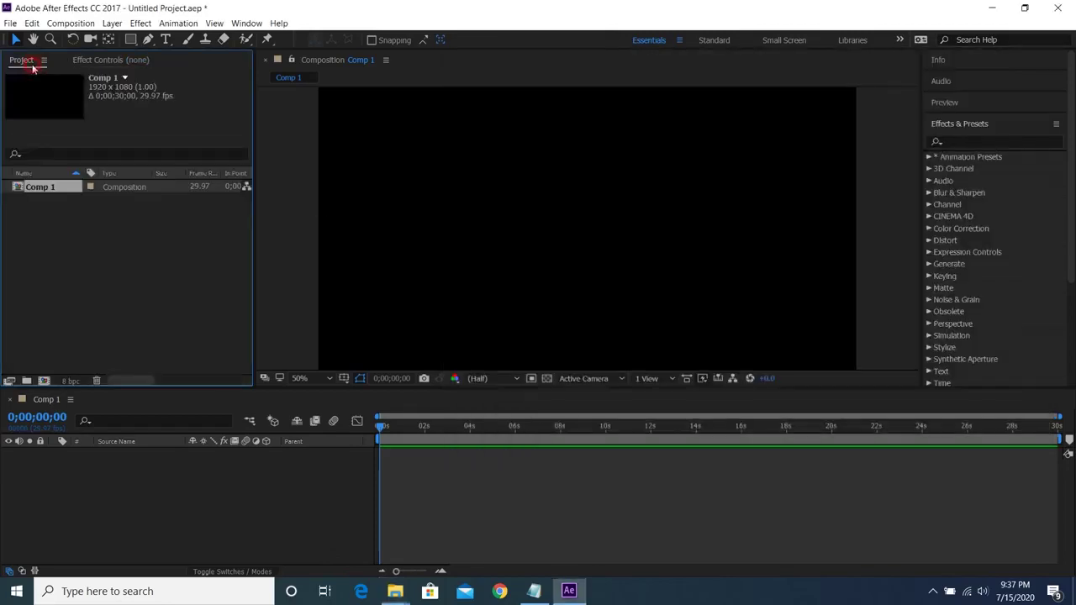
pyautogui.moveTo(395, 591)
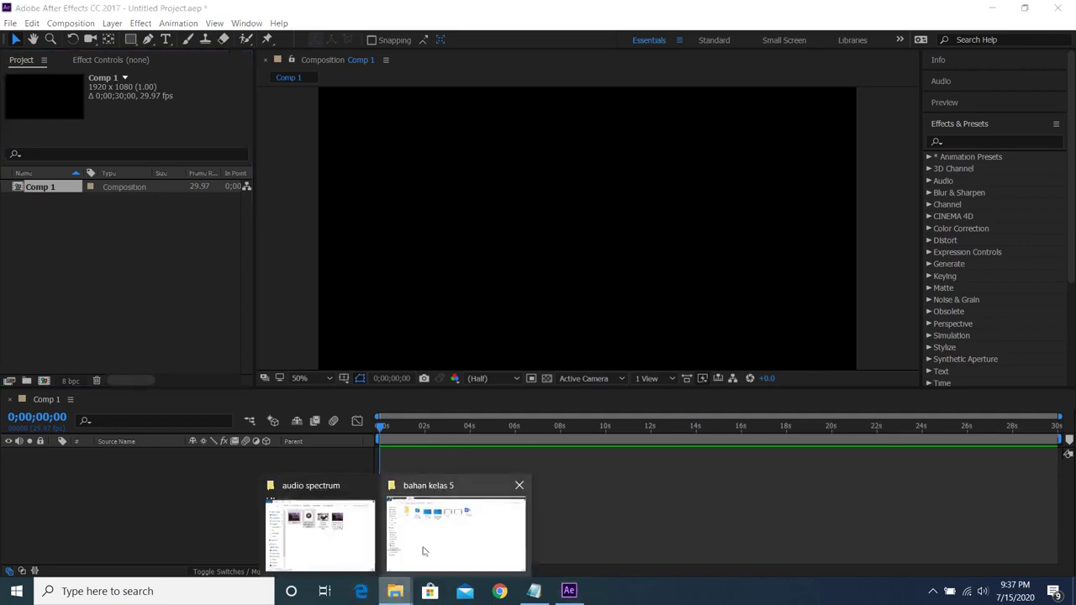
pyautogui.moveTo(340, 530)
pyautogui.moveTo(339, 530); pyautogui.dragTo(57, 286)
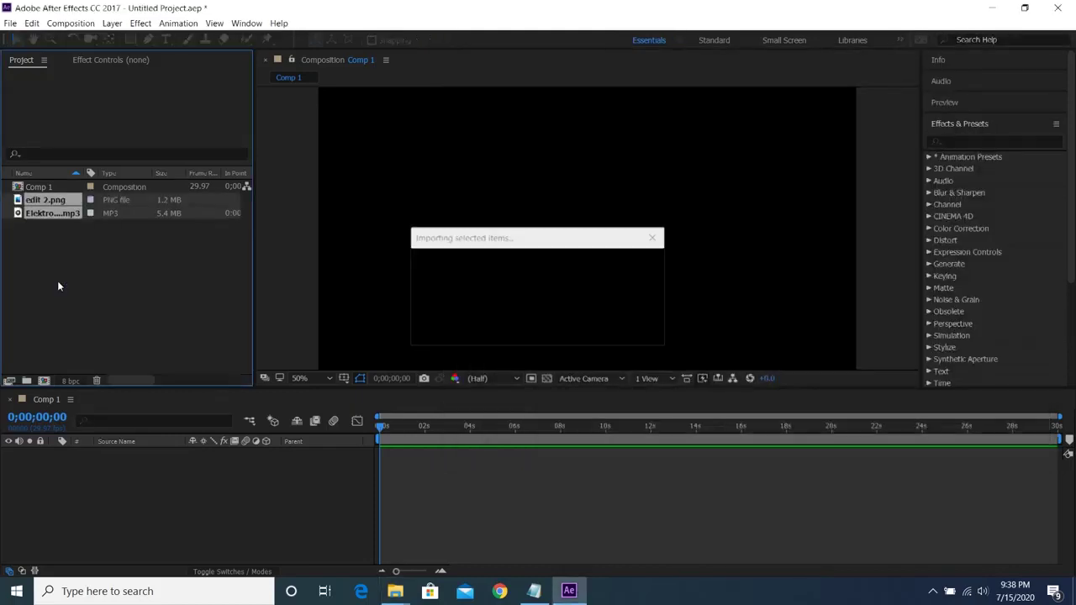
pyautogui.click(61, 256)
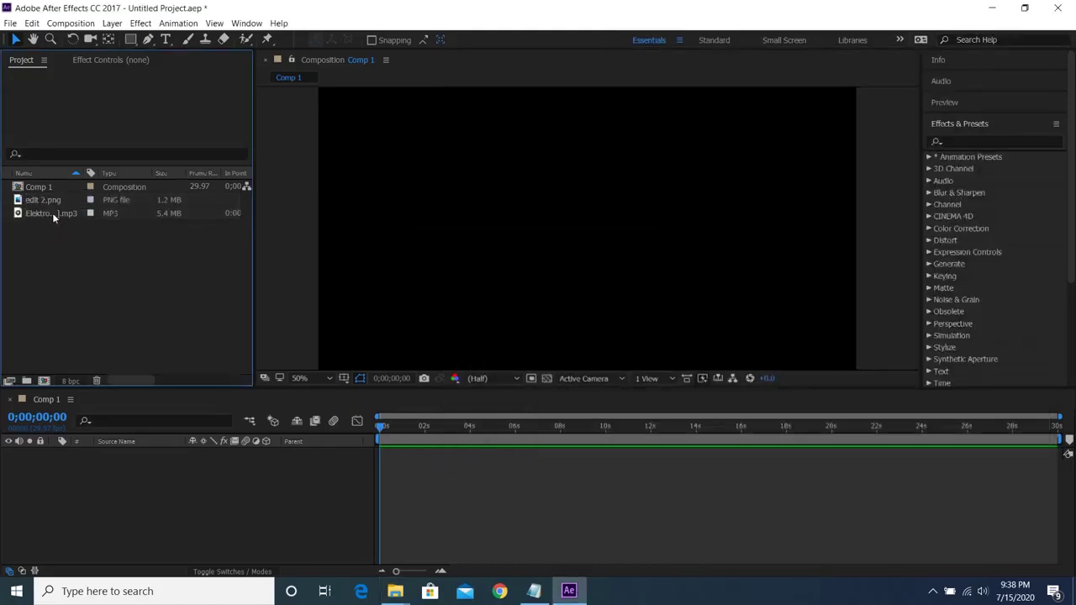
pyautogui.moveTo(52, 212); pyautogui.dragTo(131, 480)
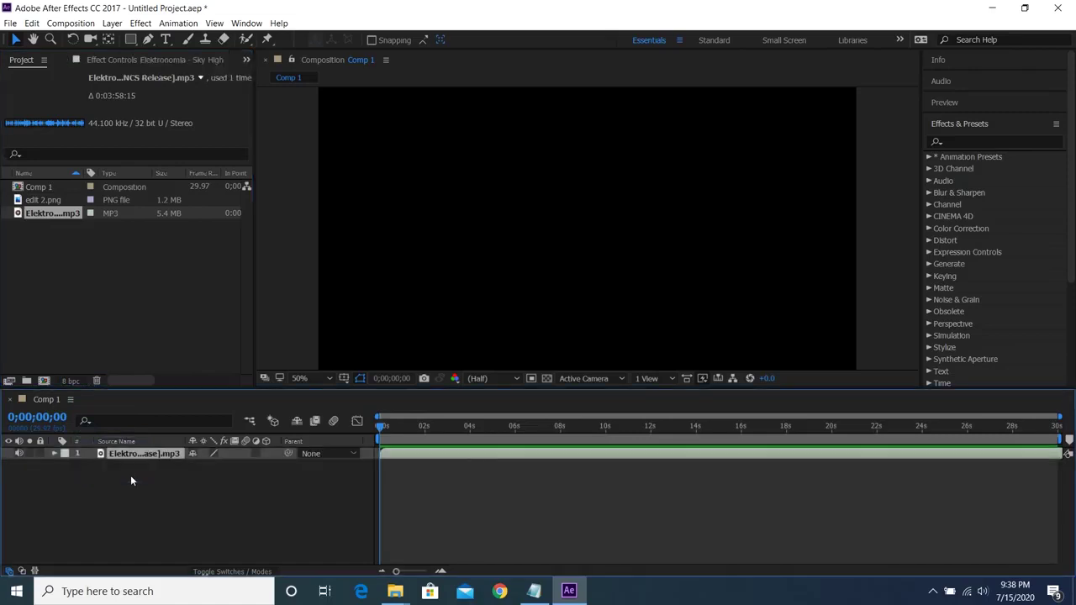
# Place edit 2.png into Comp 1 and scale it up to fill the frame
pyautogui.click(42, 200)
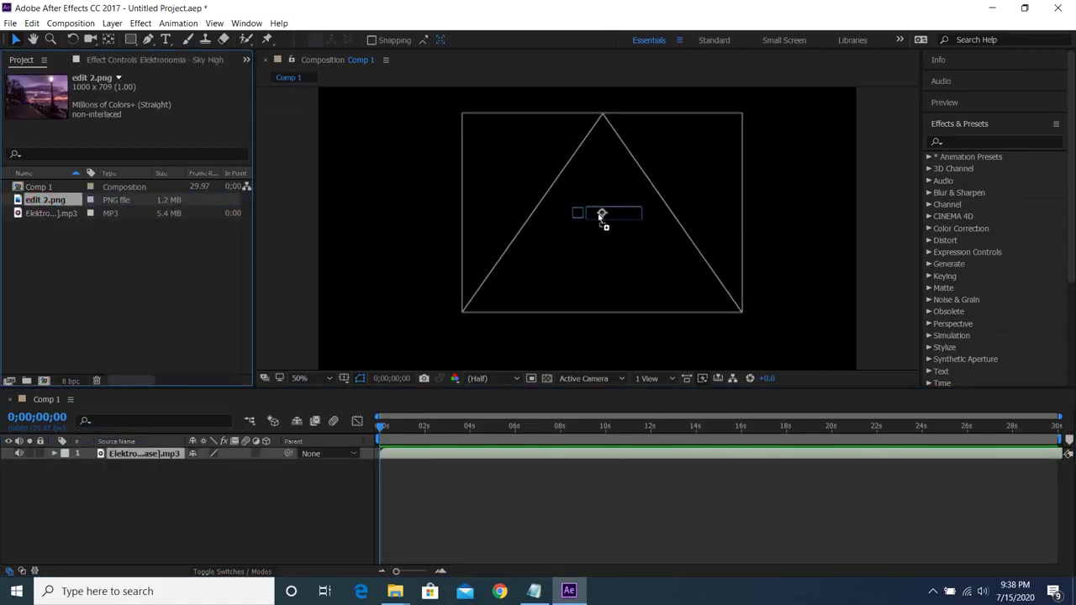
pyautogui.moveTo(220, 200); pyautogui.dragTo(585, 217)
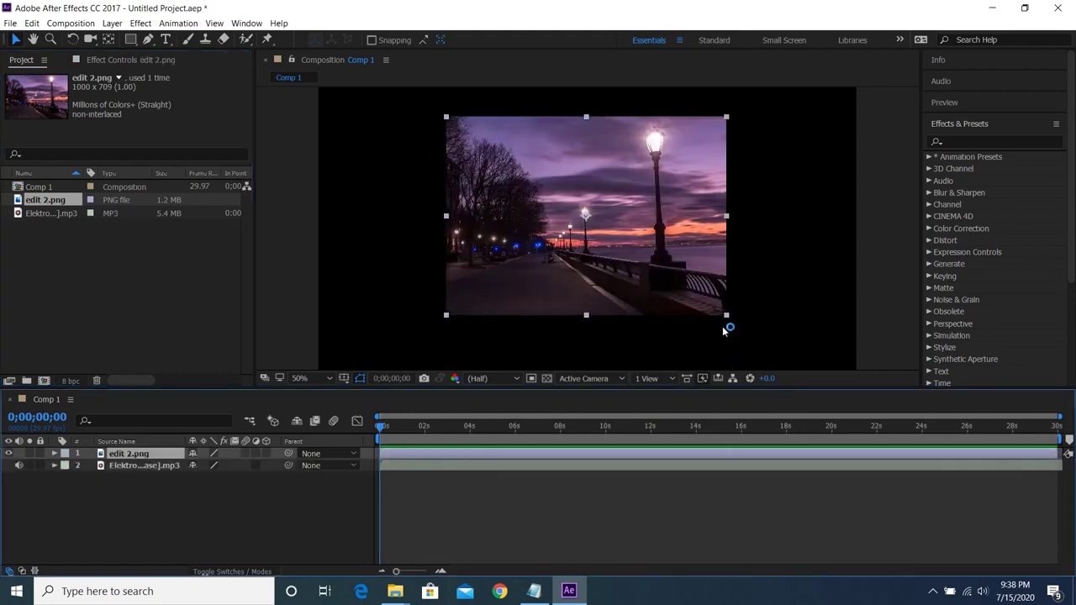
pyautogui.moveTo(727, 317); pyautogui.dragTo(858, 373)
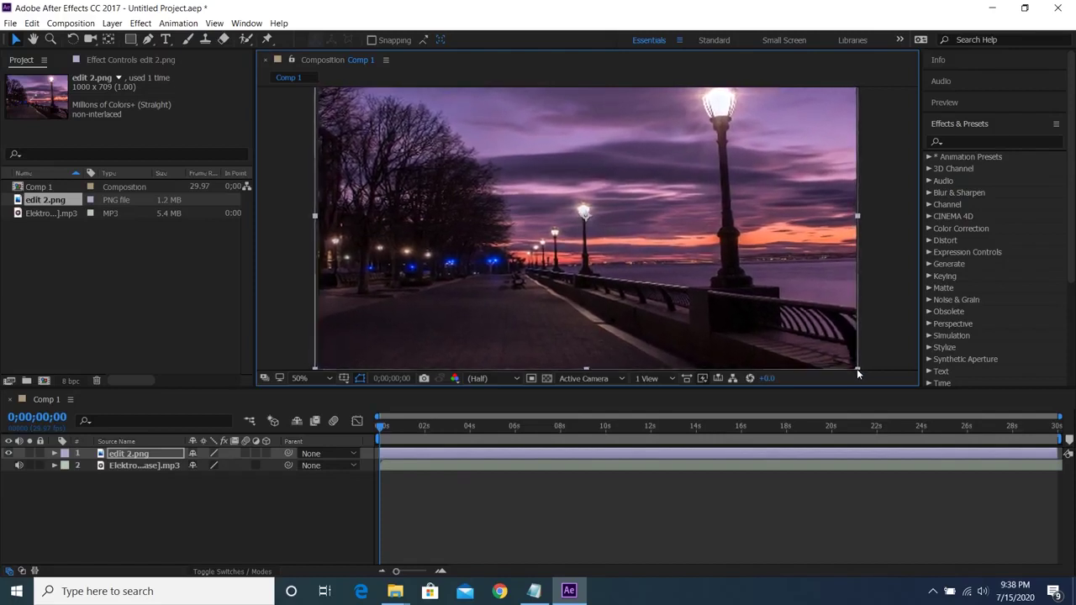
pyautogui.click(301, 255)
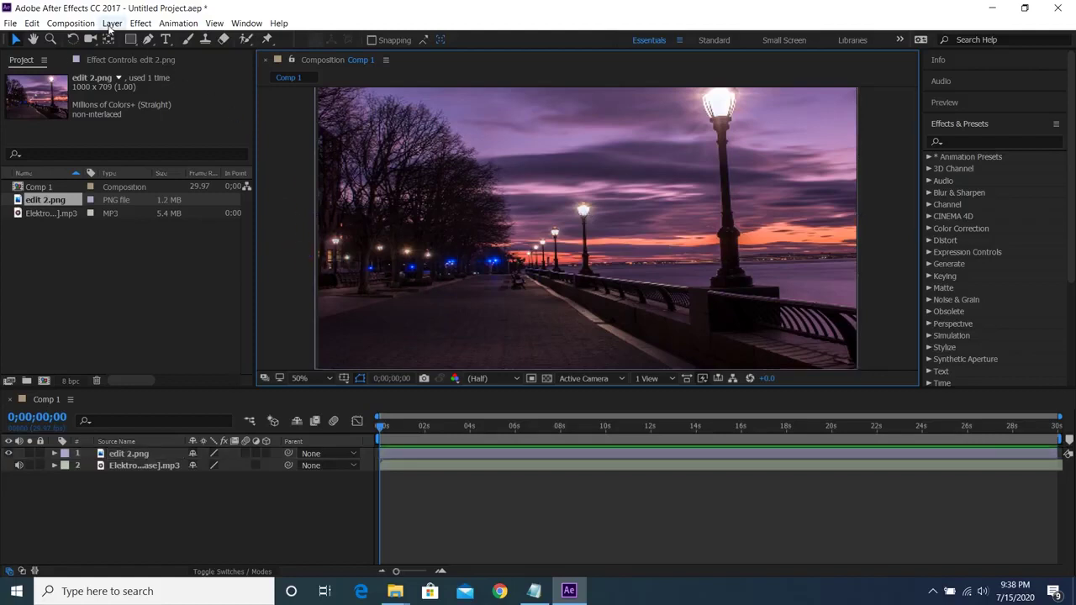
# Add a new 1920×1080 Dark Gray Solid 1 layer to Comp 1
pyautogui.click(110, 25)
pyautogui.moveTo(134, 40)
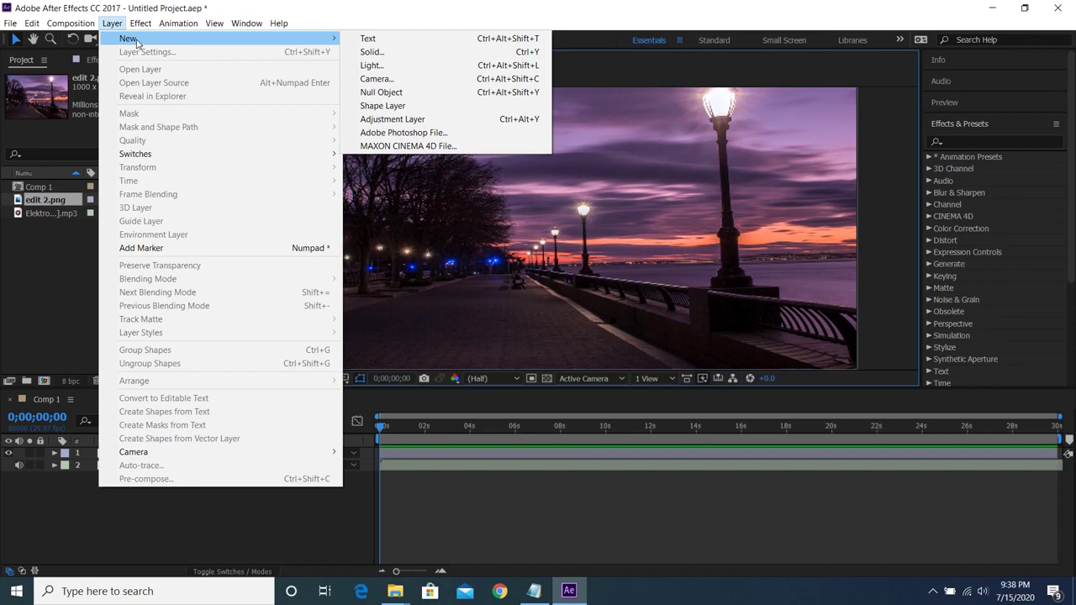
pyautogui.click(380, 52)
pyautogui.click(581, 420)
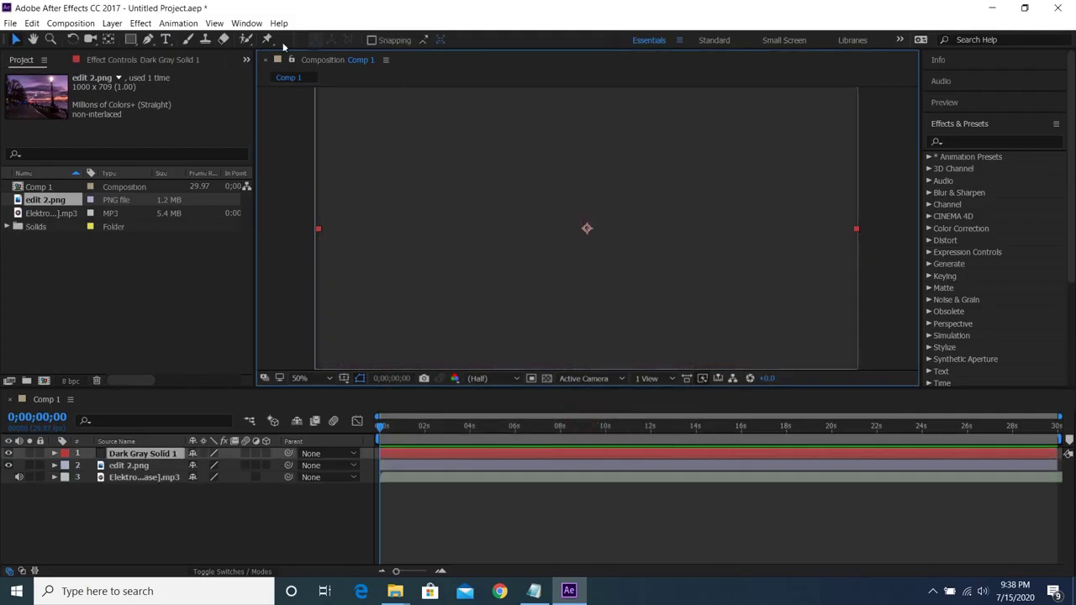
# Apply Generate > Audio Spectrum to the grey solid
pyautogui.click(148, 25)
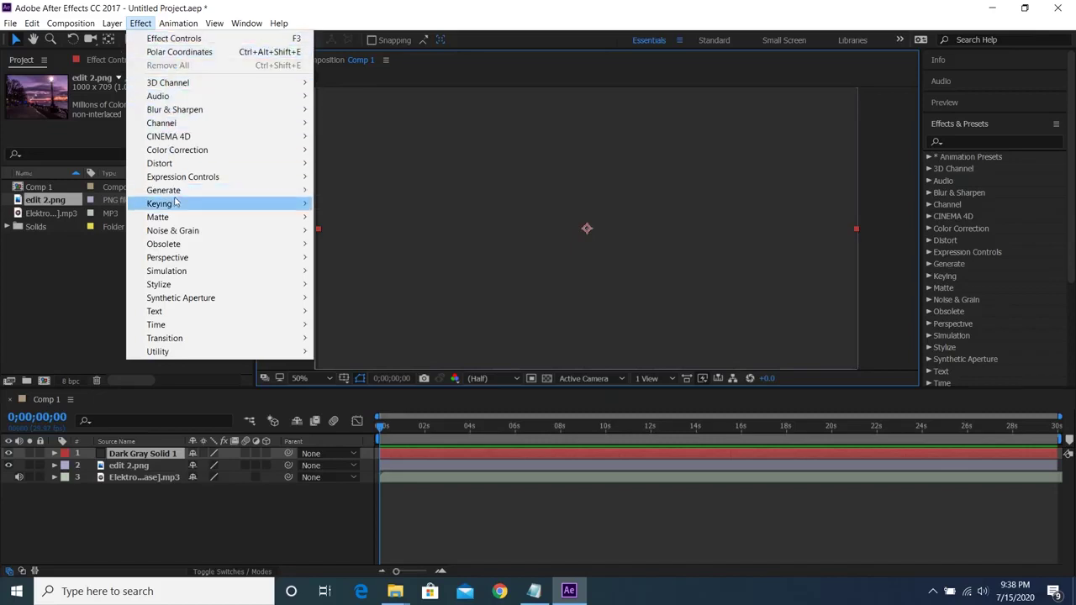
pyautogui.moveTo(176, 192)
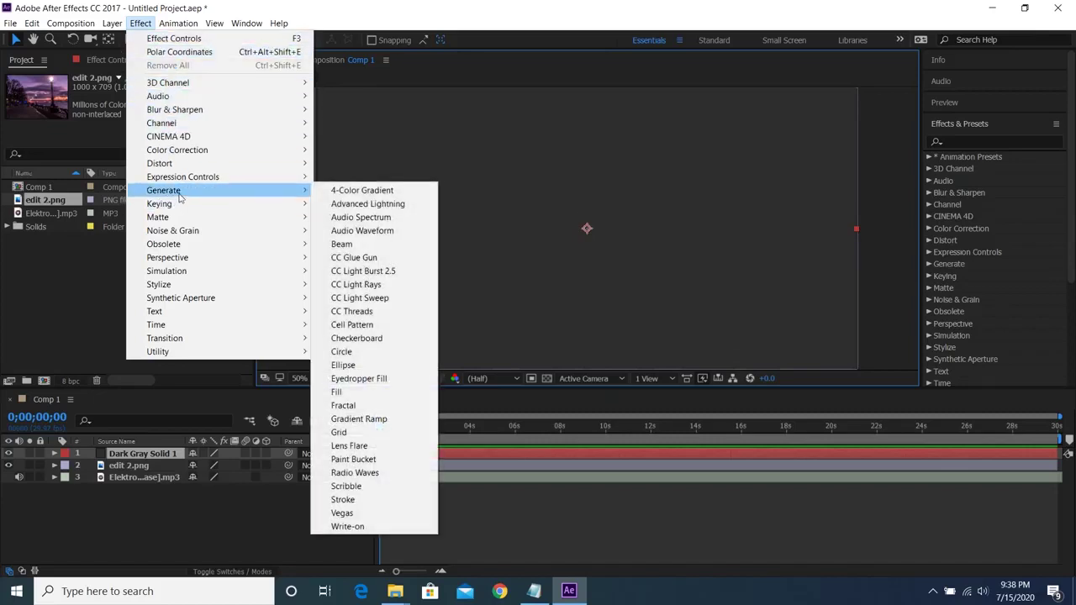
pyautogui.click(363, 218)
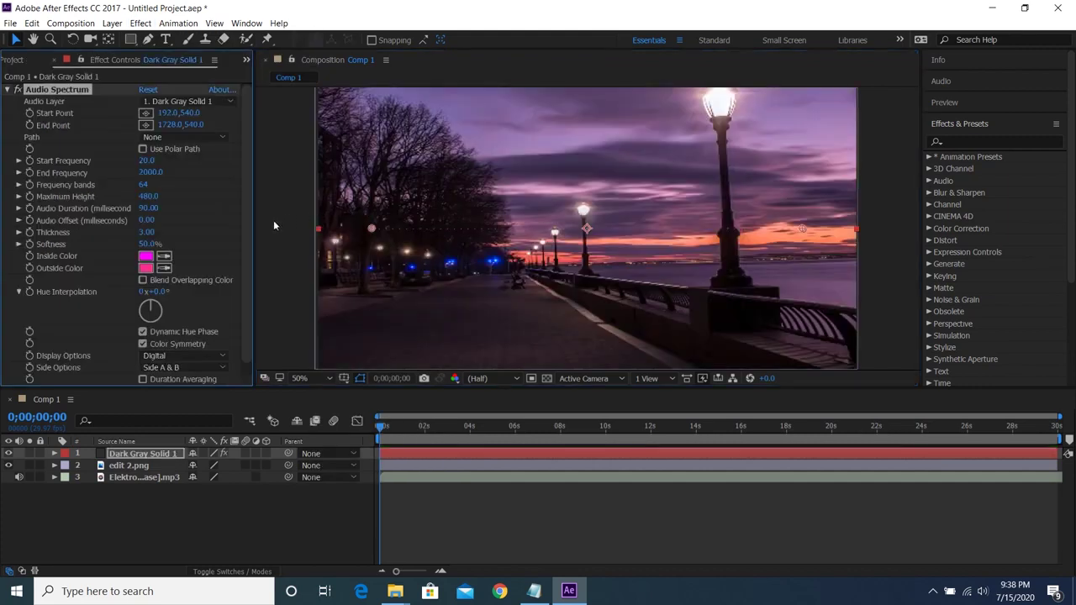
# Set the spectrum's Audio Layer to the Elektronomia track and preview it with sound
pyautogui.click(181, 101)
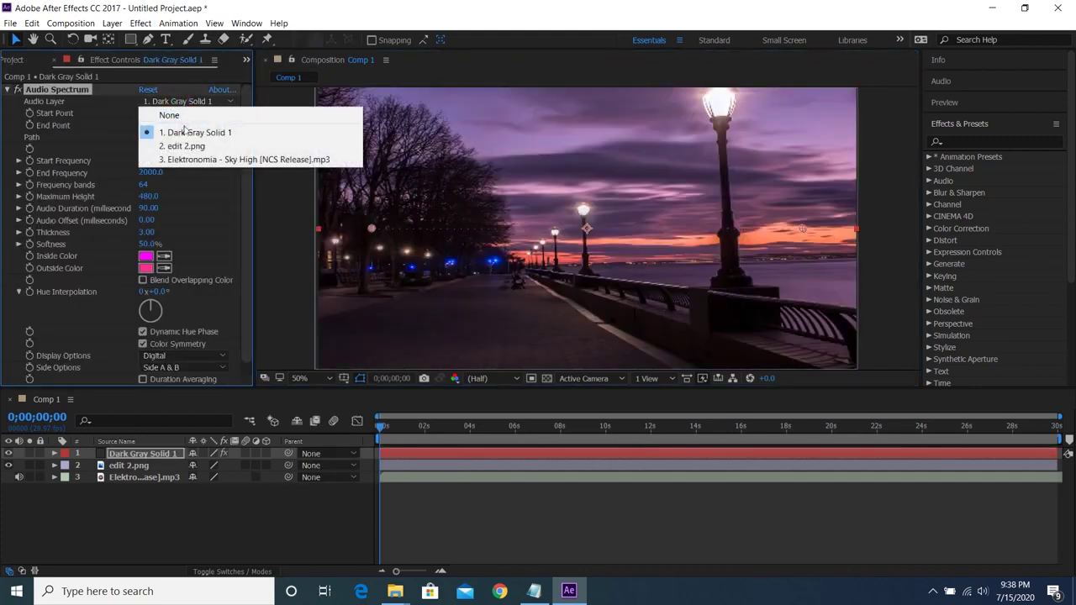
pyautogui.click(193, 159)
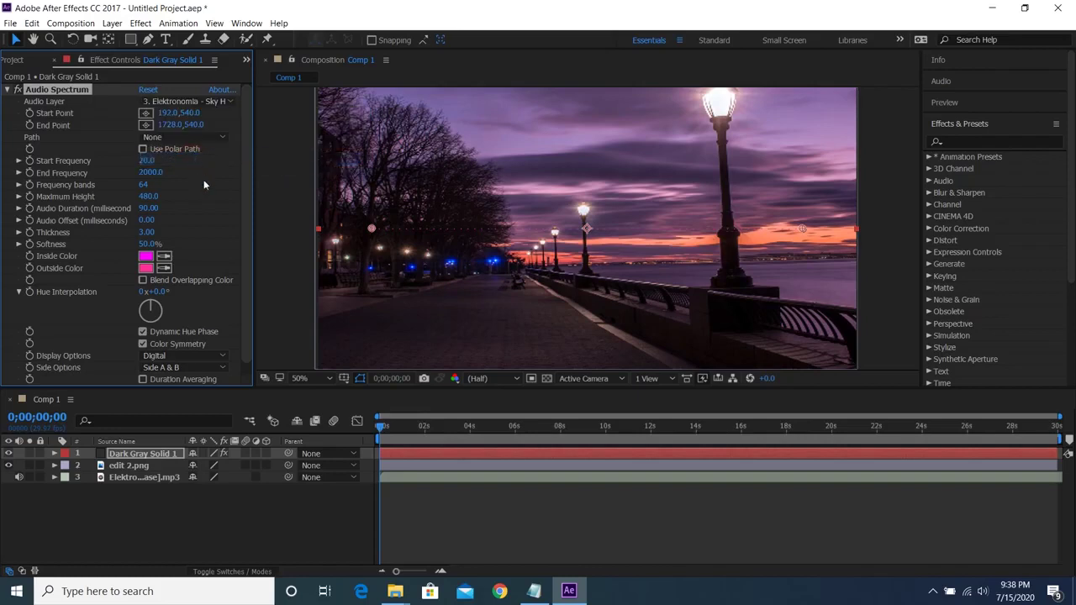
pyautogui.press('space')
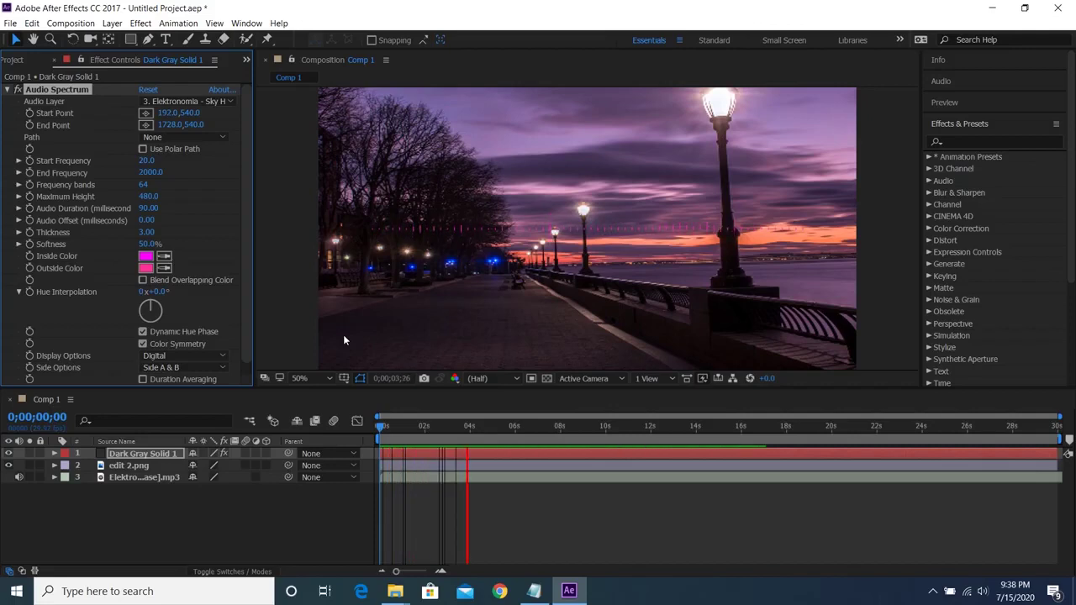
pyautogui.press('space')
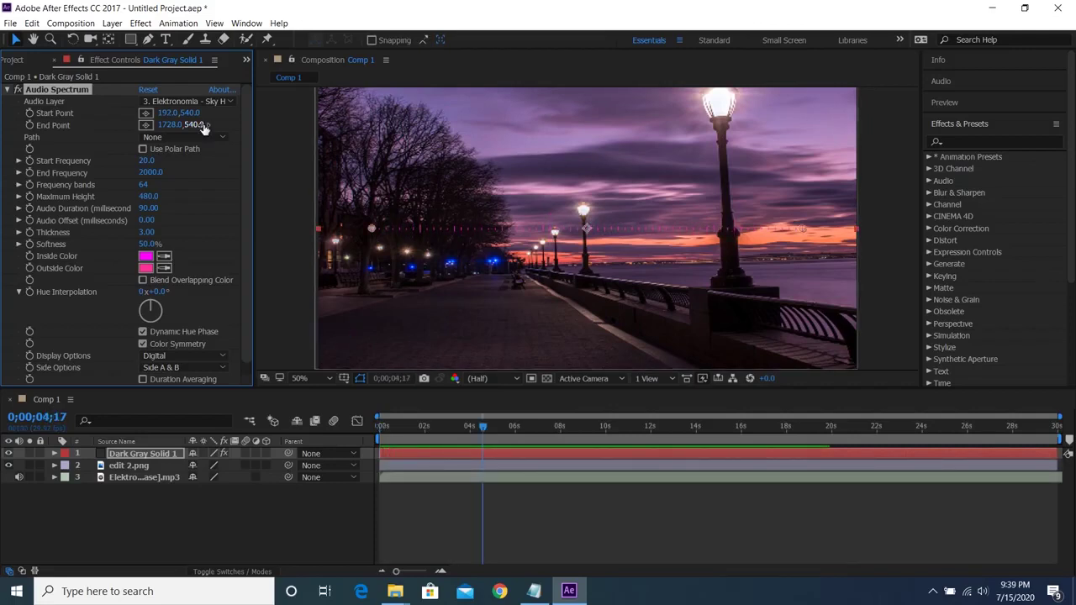
# Move the Start Point to 178.0,540.0 and keep the polar path option off
pyautogui.click(248, 122)
pyautogui.click(160, 112)
pyautogui.moveTo(156, 116)
pyautogui.mouseDown()
pyautogui.moveTo(170, 110)
pyautogui.moveTo(154, 112)
pyautogui.moveTo(176, 123)
pyautogui.mouseUp()
pyautogui.click(168, 124)
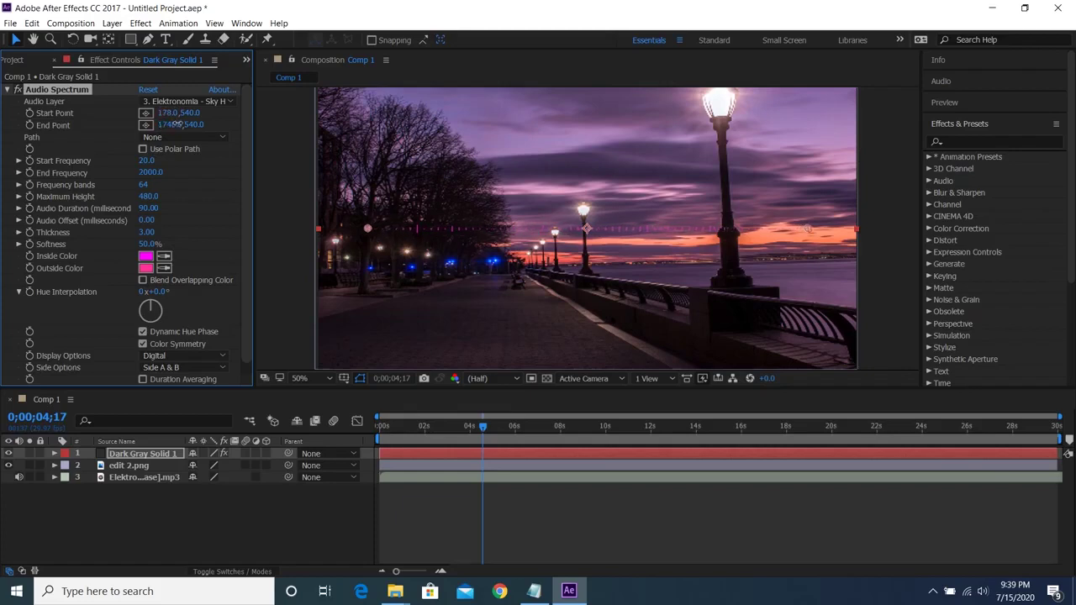
pyautogui.click(144, 148)
pyautogui.click(143, 149)
# Raise the Start and End Frequency and increase the frequency bands to 122
pyautogui.moveTo(151, 163); pyautogui.dragTo(164, 162)
pyautogui.click(152, 172)
pyautogui.write('60')
pyautogui.moveTo(144, 173); pyautogui.dragTo(158, 174)
pyautogui.moveTo(145, 184); pyautogui.dragTo(184, 184)
# Raise Maximum Height to 1760, adjust Audio Duration, and set Thickness to 6.30
pyautogui.moveTo(158, 200); pyautogui.dragTo(167, 196)
pyautogui.moveTo(170, 196); pyautogui.dragTo(180, 197)
pyautogui.moveTo(150, 209)
pyautogui.mouseDown()
pyautogui.moveTo(142, 214)
pyautogui.moveTo(154, 212)
pyautogui.mouseUp()
pyautogui.moveTo(148, 197); pyautogui.dragTo(202, 198)
pyautogui.moveTo(151, 233); pyautogui.dragTo(171, 232)
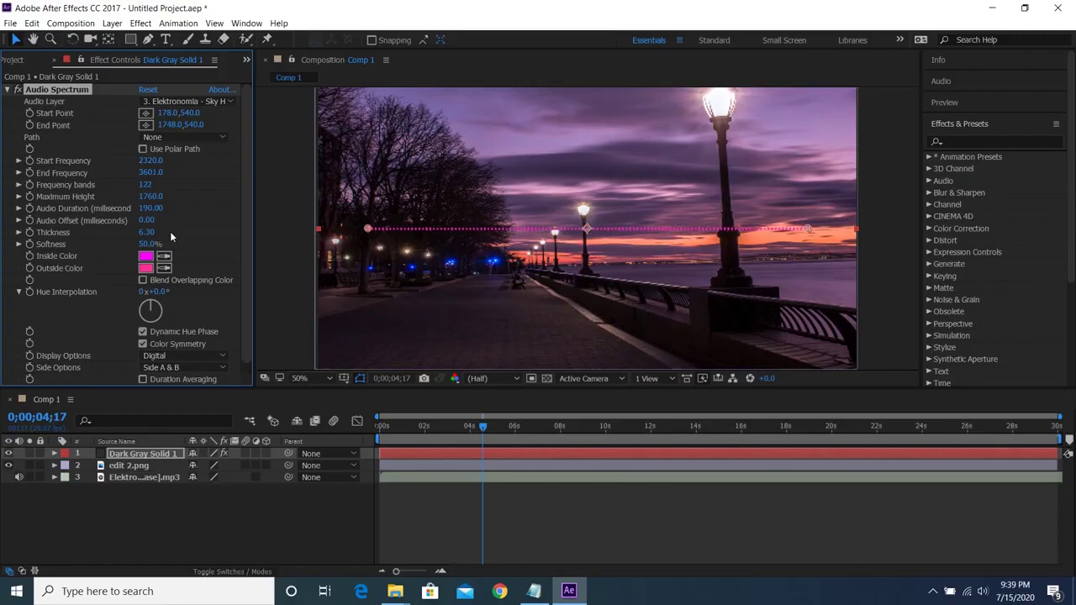
# Preview the spectrum with the music, then scrub Maximum Height up to 3860.0
pyautogui.press('space')
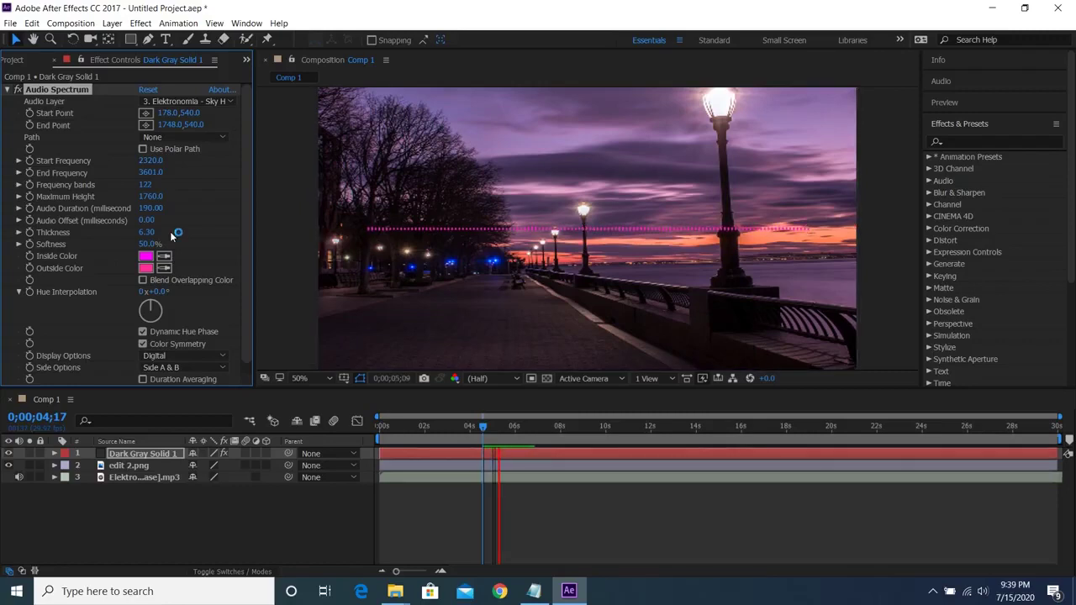
pyautogui.press('space')
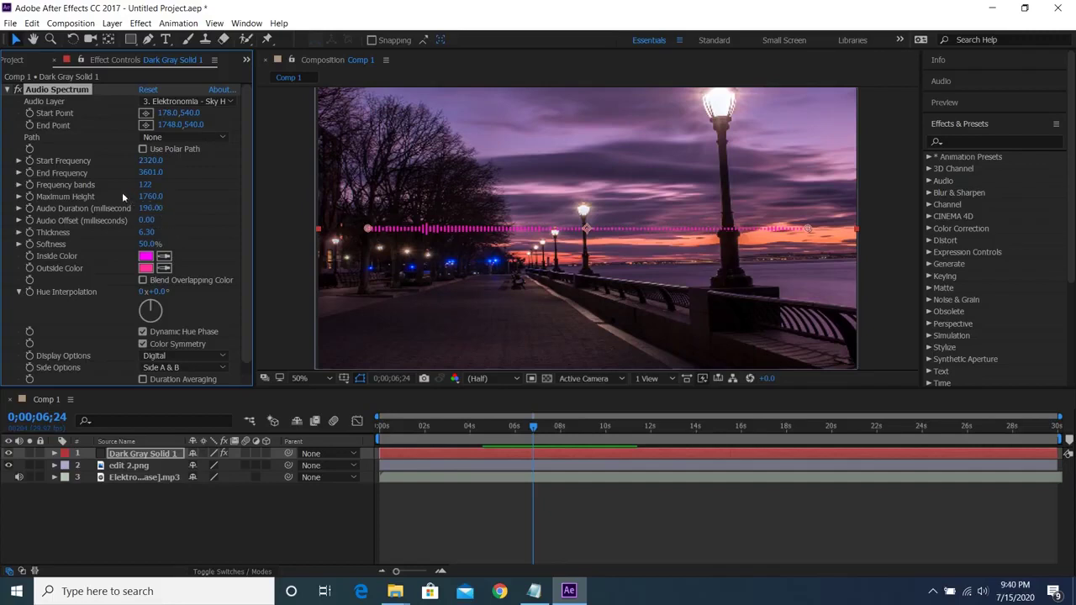
pyautogui.moveTo(150, 200); pyautogui.dragTo(258, 204)
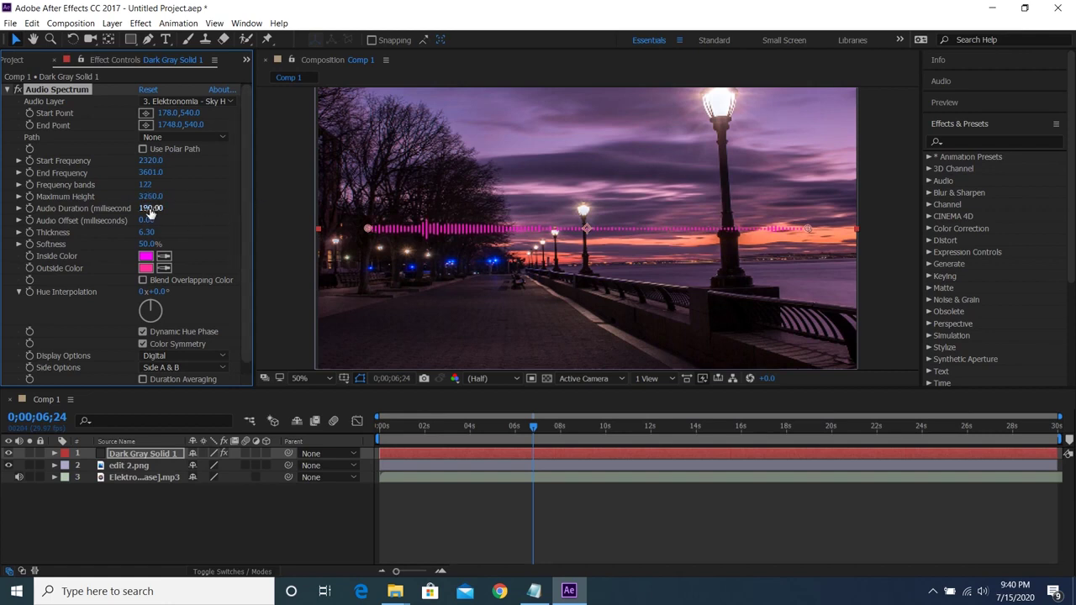
pyautogui.moveTo(150, 196)
pyautogui.mouseDown()
pyautogui.moveTo(213, 195)
pyautogui.moveTo(145, 202)
pyautogui.moveTo(195, 205)
pyautogui.mouseUp()
pyautogui.moveTo(248, 271); pyautogui.dragTo(251, 305)
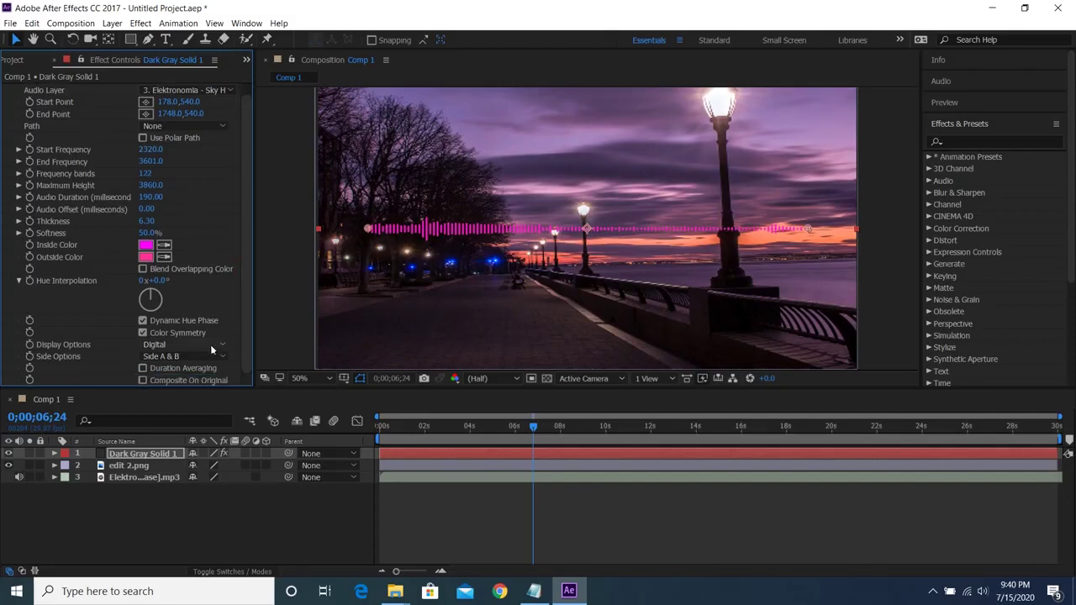
# Set the spectrum's Inside Color to red-pink F7063F
pyautogui.click(148, 248)
pyautogui.moveTo(865, 168); pyautogui.dragTo(860, 158)
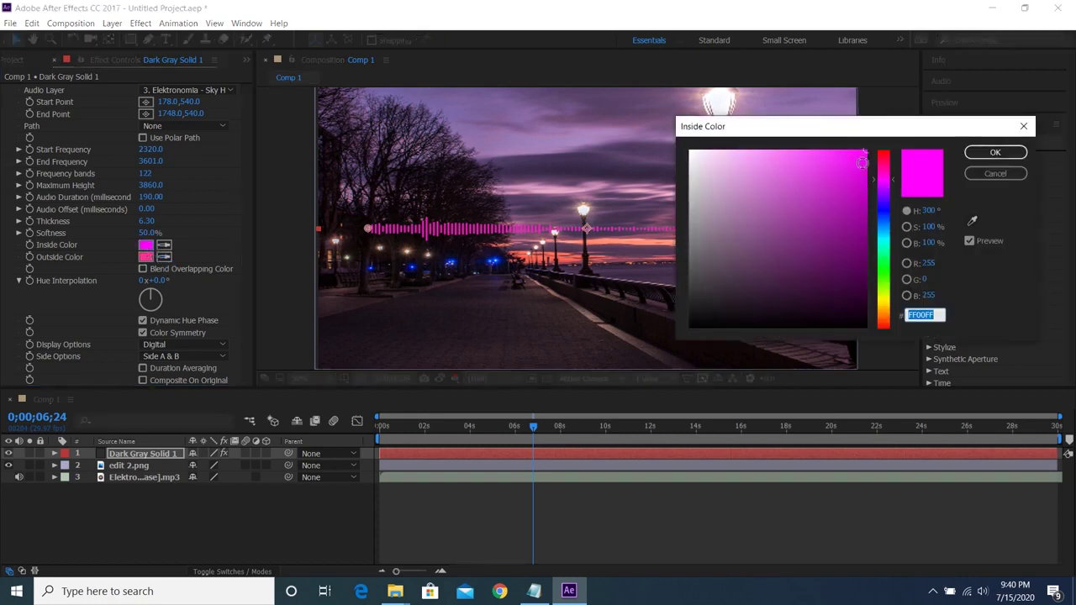
pyautogui.click(883, 160)
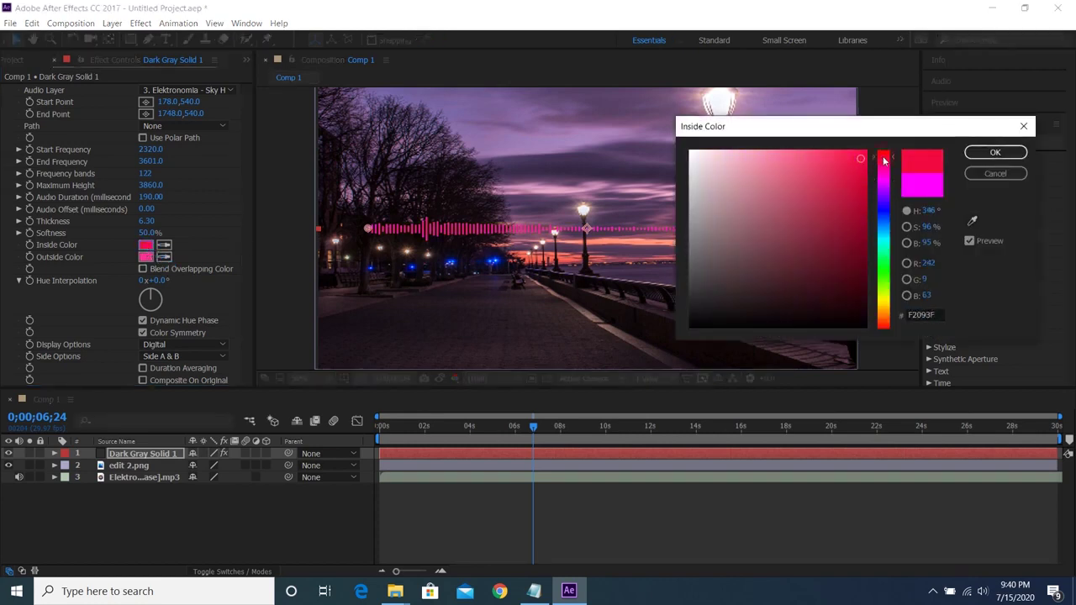
pyautogui.moveTo(849, 168); pyautogui.dragTo(861, 154)
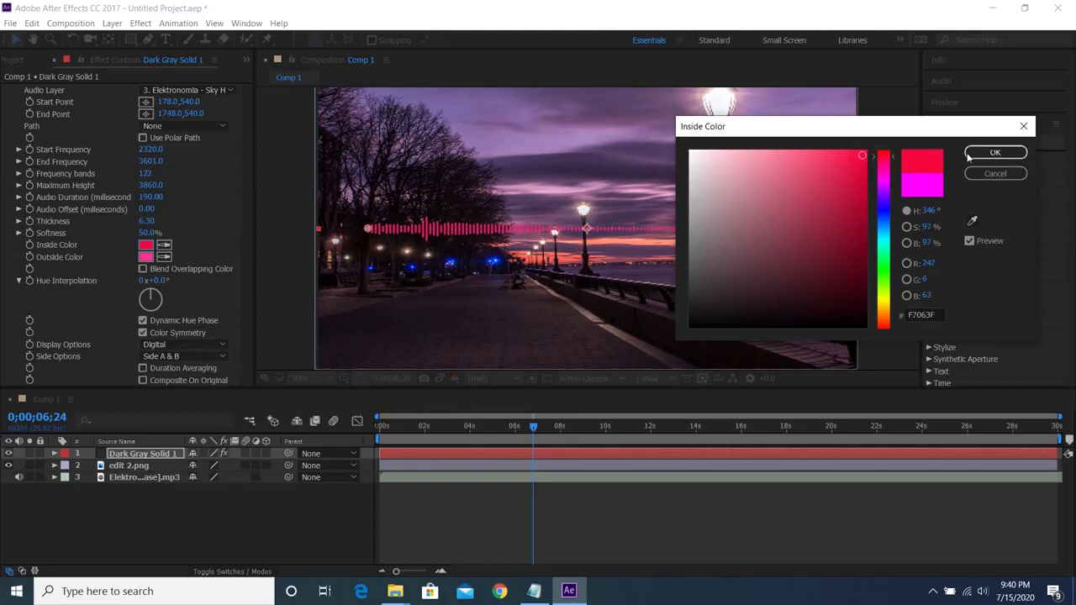
pyautogui.click(995, 152)
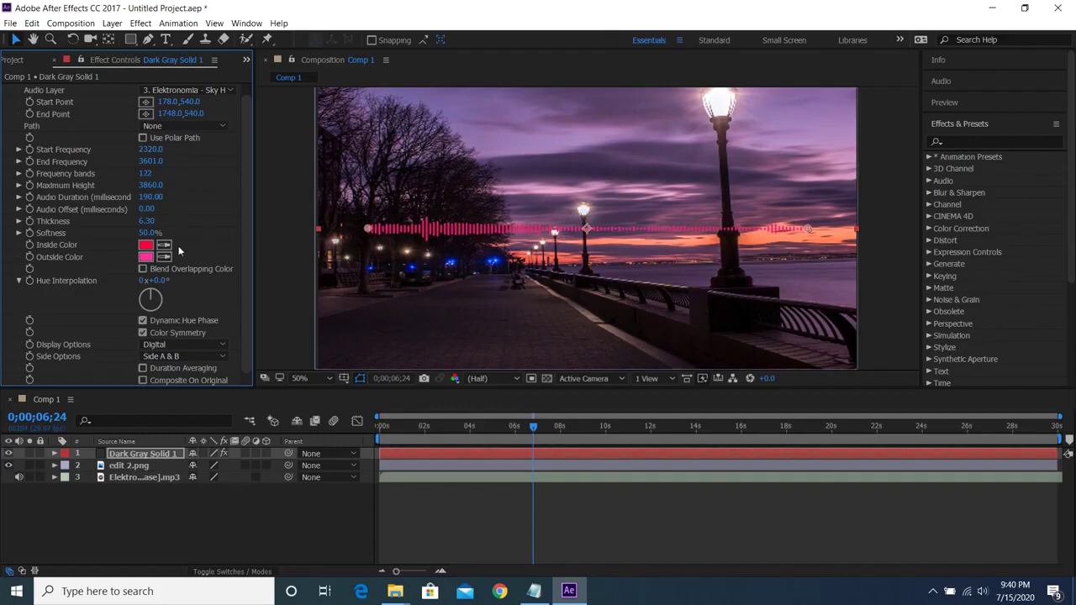
# Set the spectrum's Outside Color to saturated blue 3242FF
pyautogui.click(146, 257)
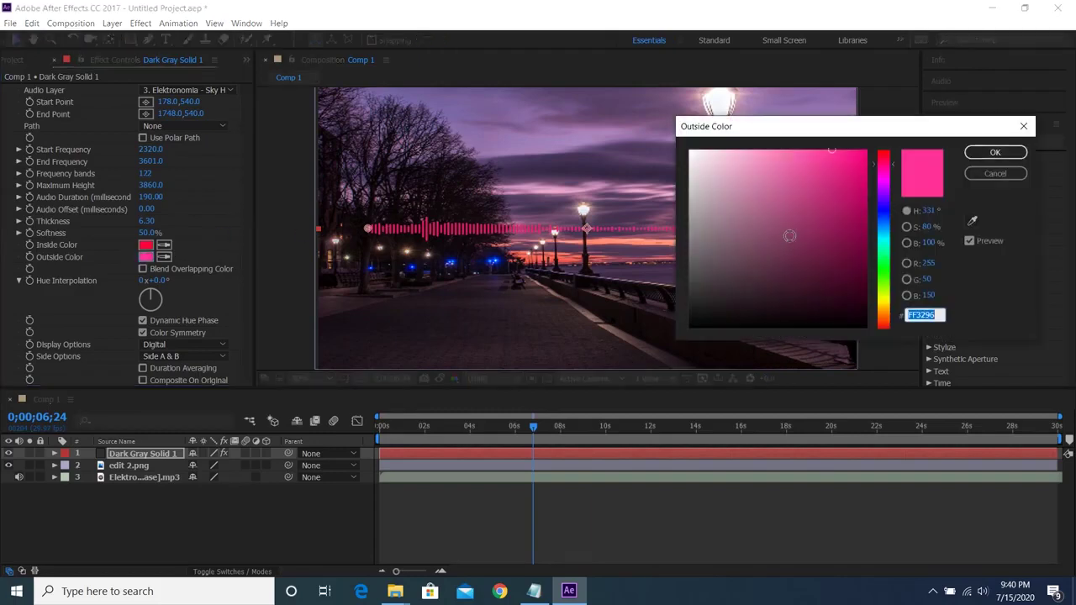
pyautogui.click(881, 211)
pyautogui.click(861, 157)
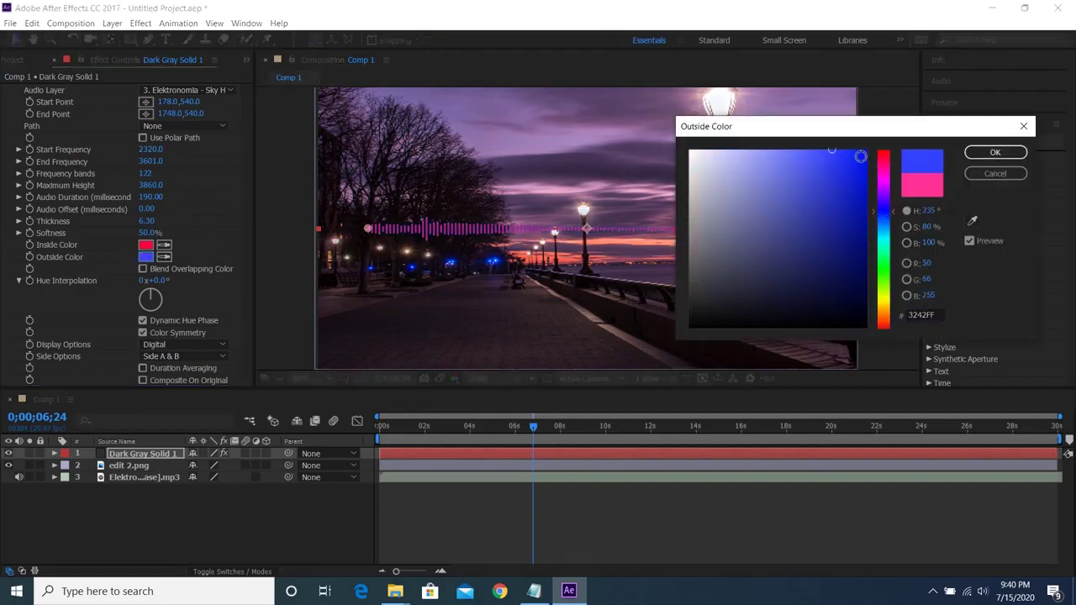
pyautogui.click(994, 153)
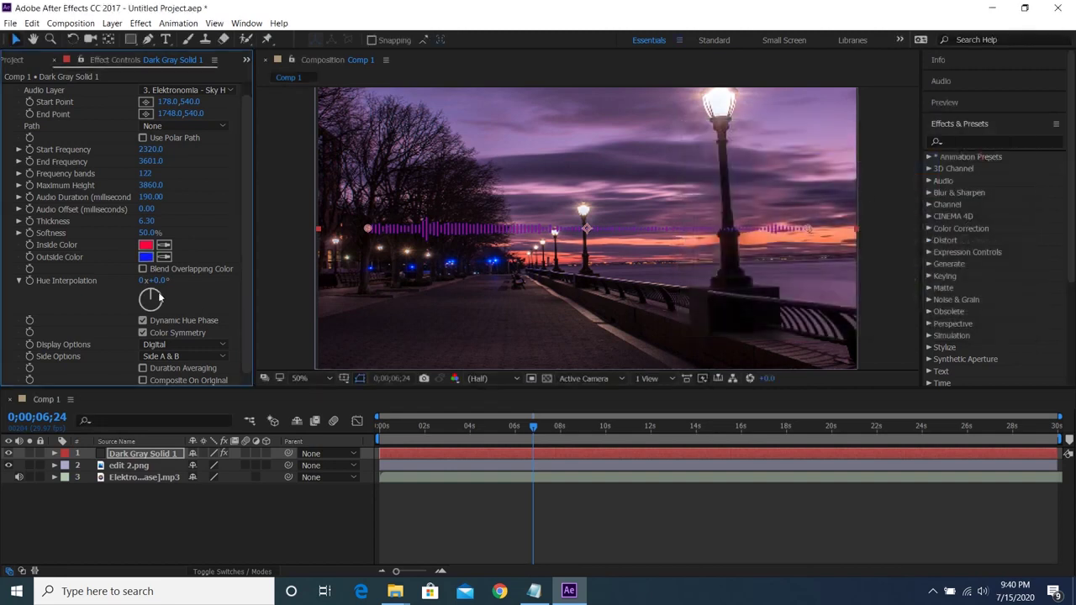
# Rotate Hue Interpolation to 0x+40.0°, raise Maximum Height to 5160.0 and Thickness to 18.80
pyautogui.moveTo(152, 296); pyautogui.dragTo(163, 300)
pyautogui.moveTo(165, 300)
pyautogui.mouseDown()
pyautogui.moveTo(124, 301)
pyautogui.moveTo(163, 294)
pyautogui.mouseUp()
pyautogui.moveTo(246, 177); pyautogui.dragTo(246, 145)
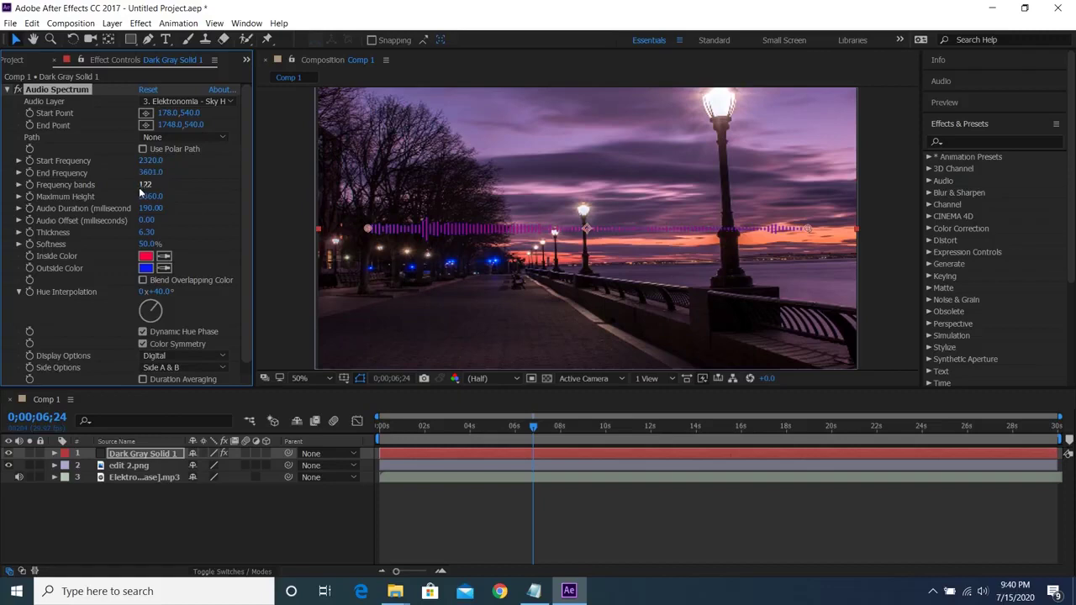
pyautogui.moveTo(141, 197)
pyautogui.mouseDown()
pyautogui.moveTo(143, 226)
pyautogui.moveTo(162, 196)
pyautogui.mouseUp()
pyautogui.moveTo(146, 232); pyautogui.dragTo(234, 235)
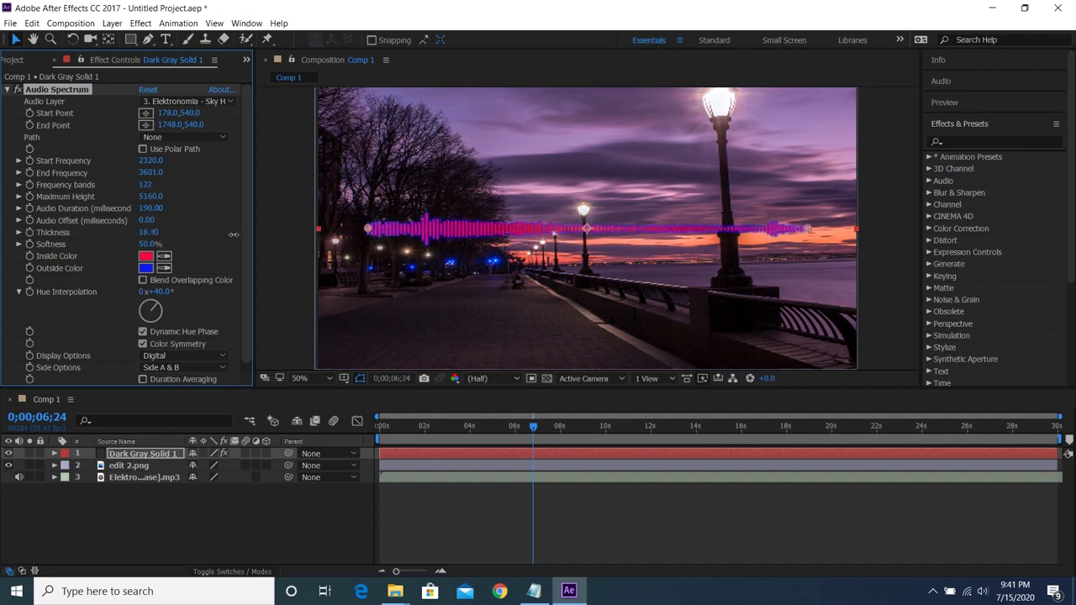
# Play the spectrum animation with the music and stop it at 0;00;19;21
pyautogui.press('space')
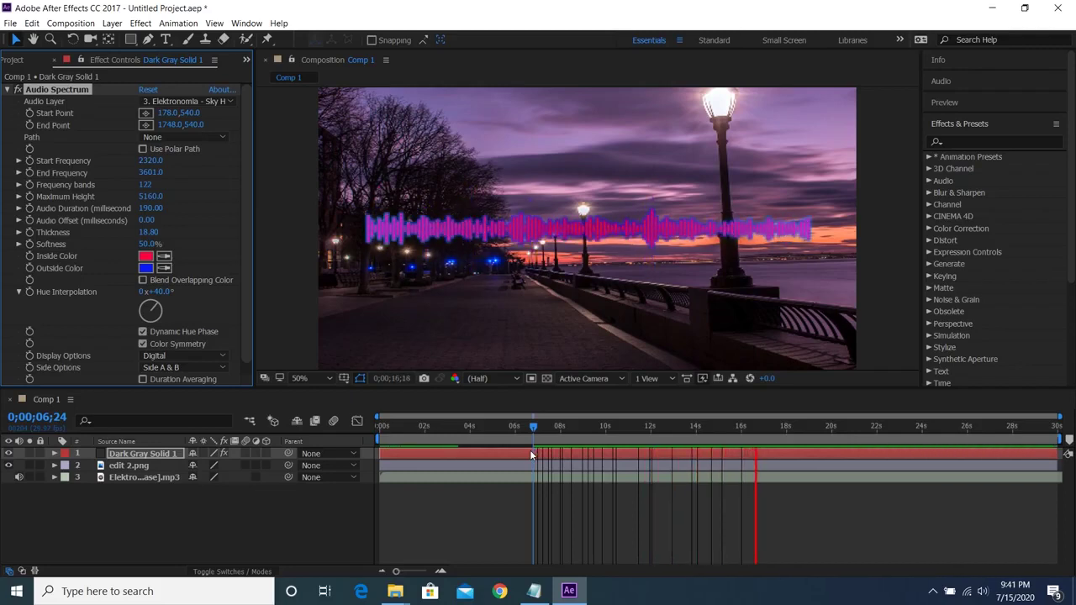
pyautogui.press('space')
pyautogui.press('space')
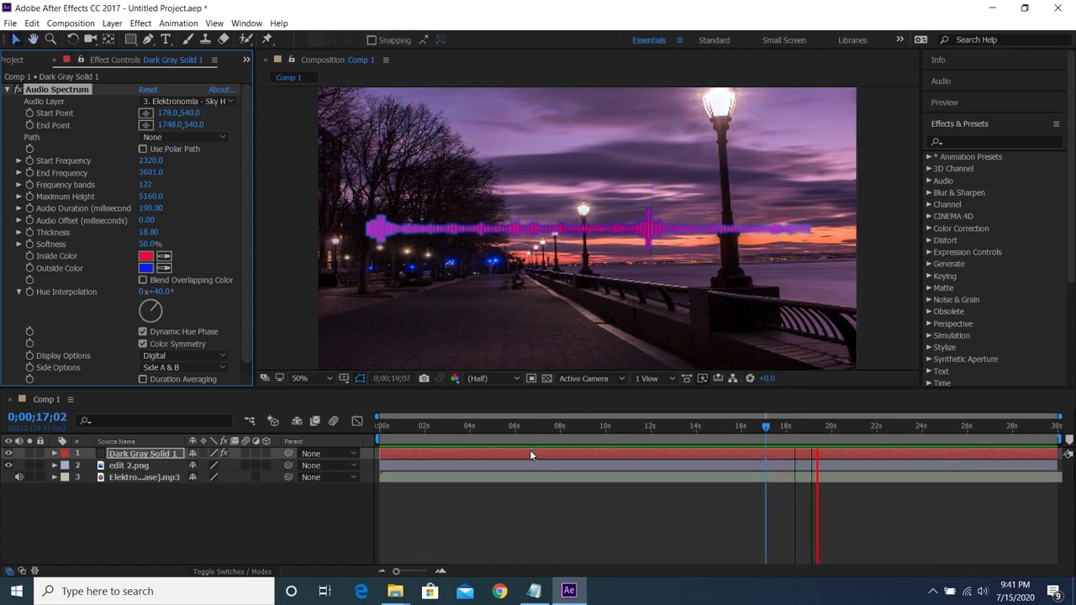
pyautogui.press('space')
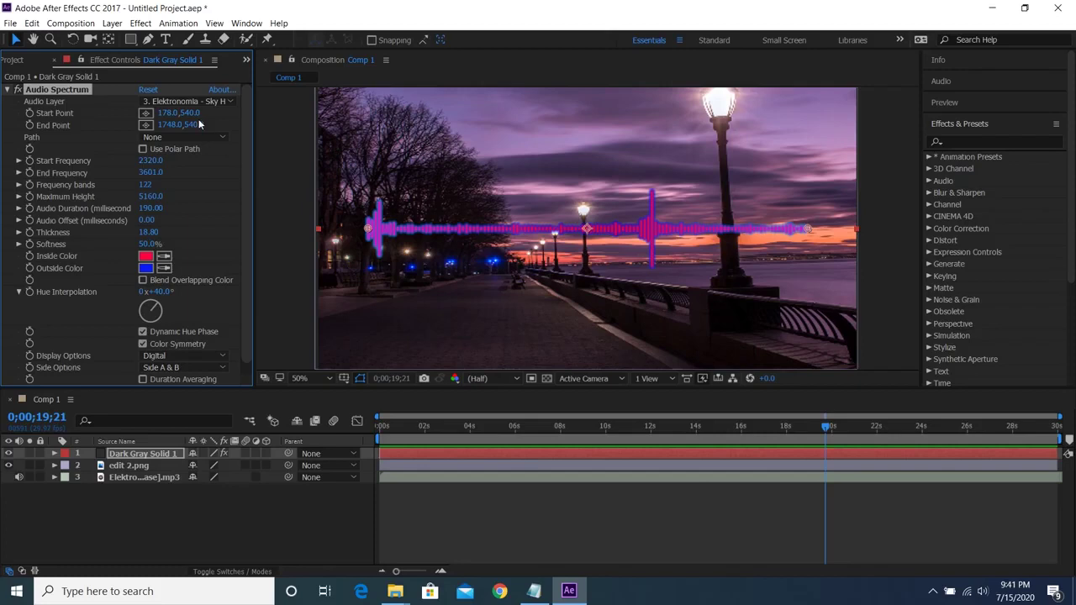
pyautogui.scroll(-1, 242, 218)
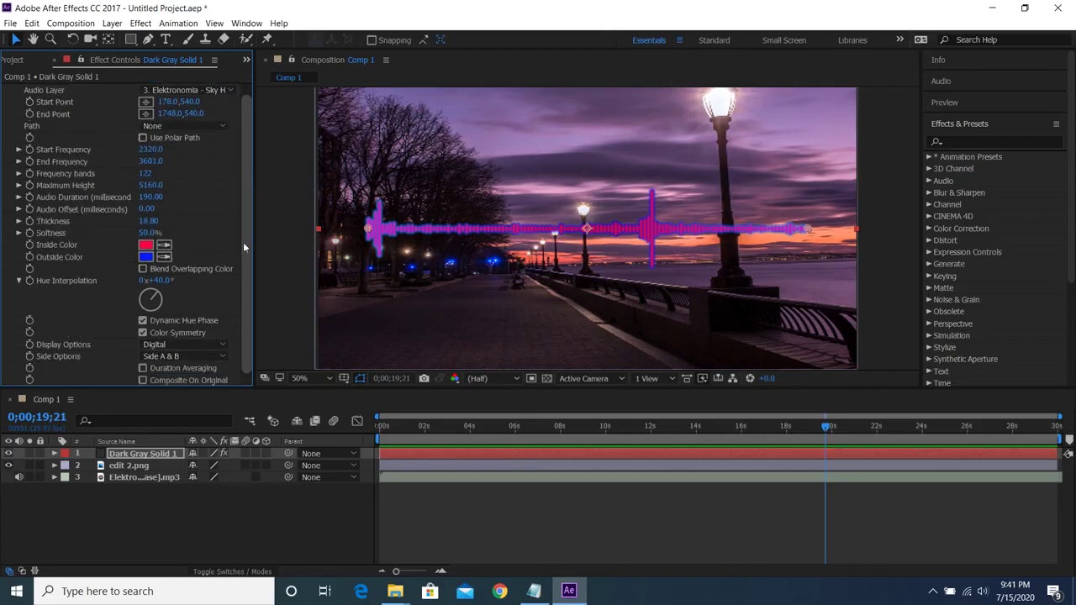
pyautogui.click(202, 356)
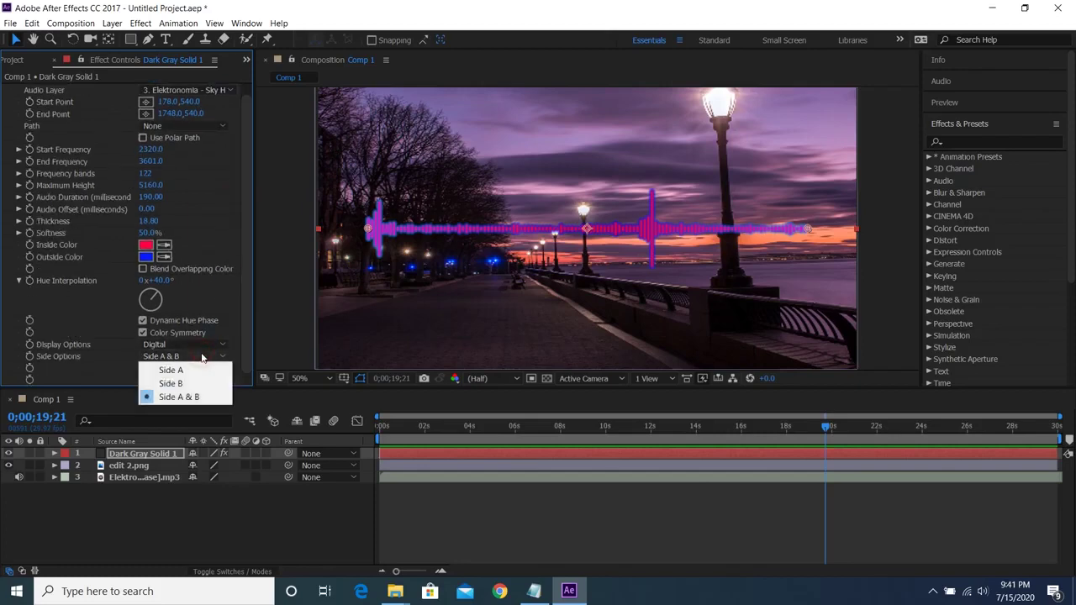
pyautogui.click(199, 345)
pyautogui.click(200, 372)
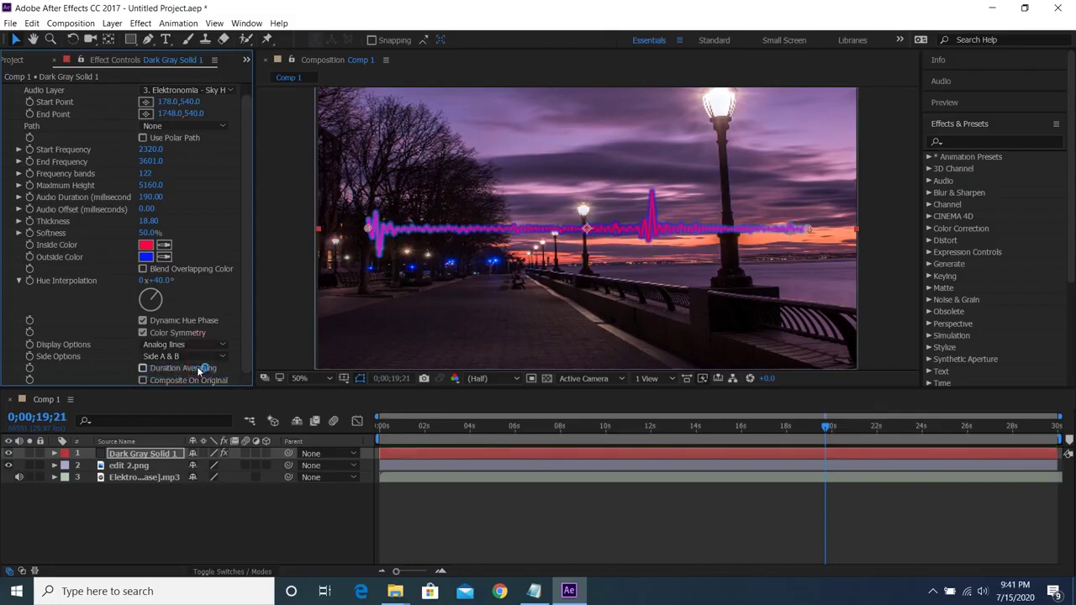
pyautogui.press('space')
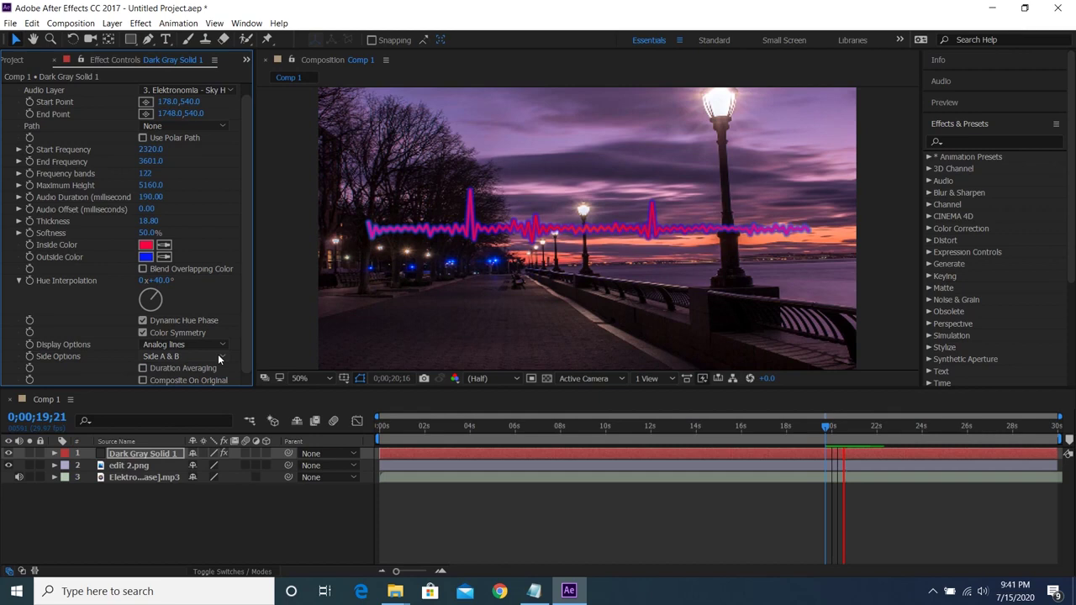
pyautogui.press('space')
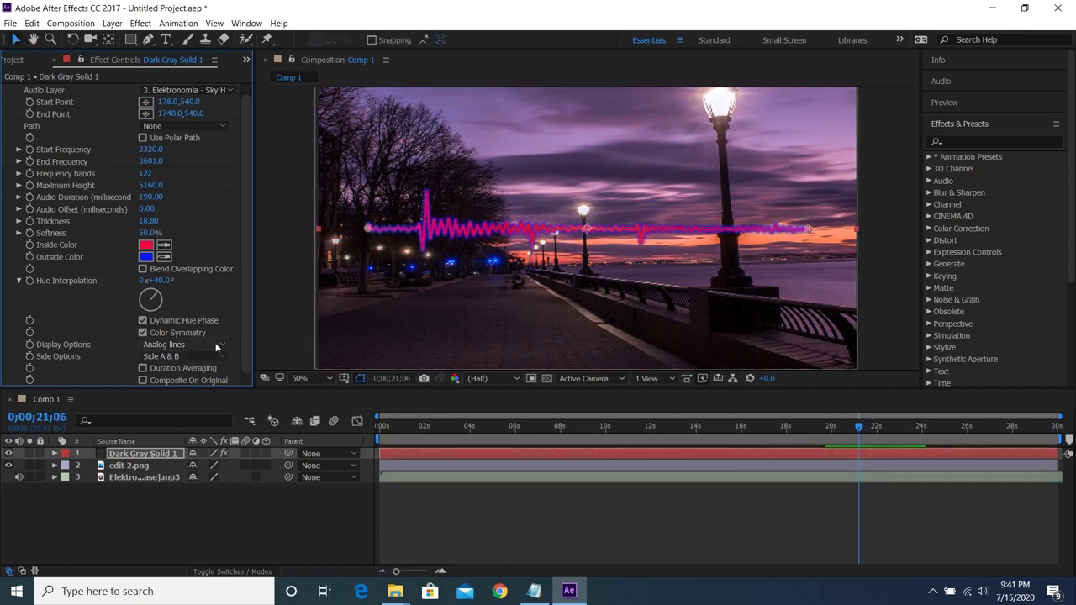
pyautogui.click(218, 348)
pyautogui.click(209, 356)
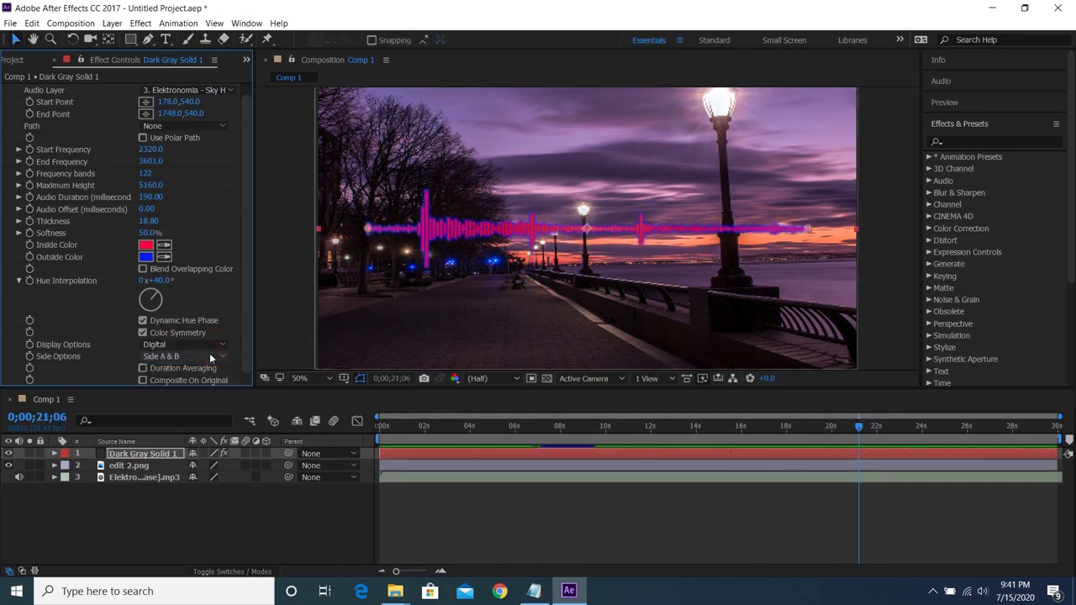
pyautogui.click(179, 356)
pyautogui.click(180, 366)
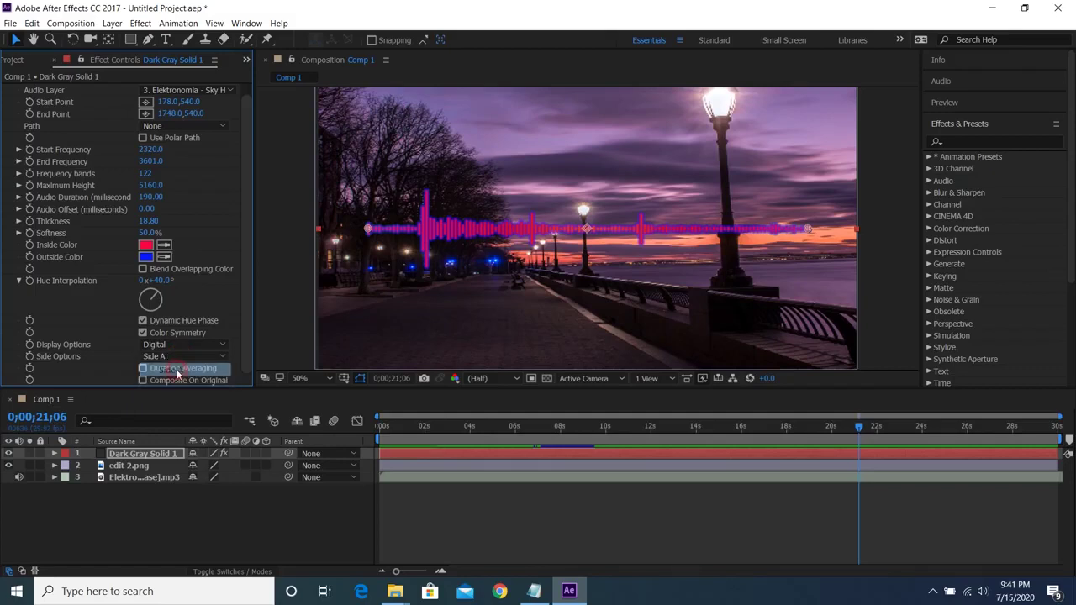
pyautogui.click(173, 357)
pyautogui.click(173, 383)
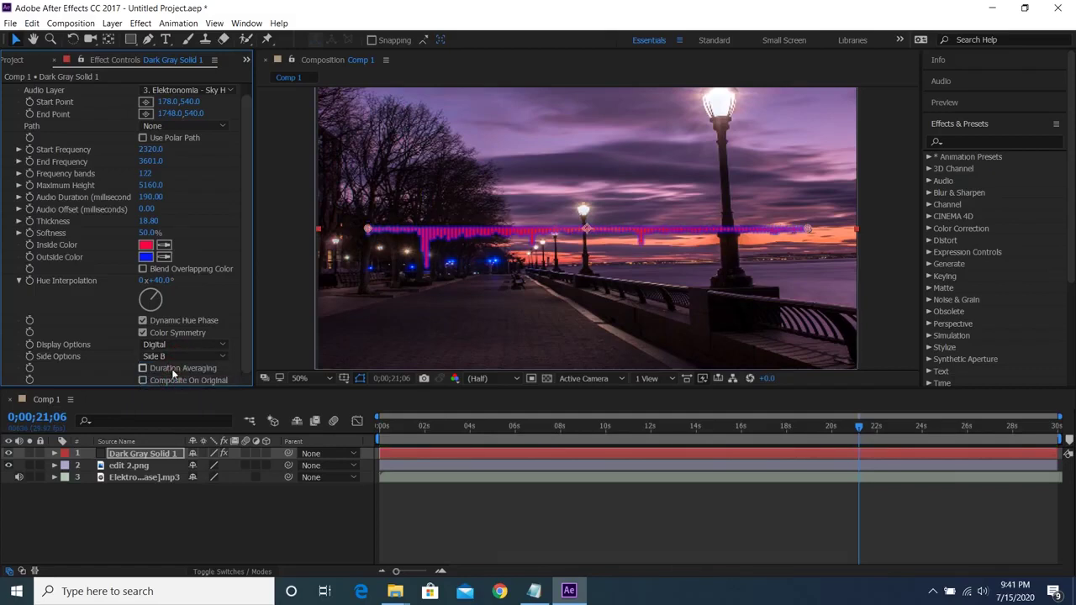
pyautogui.click(173, 356)
pyautogui.click(179, 396)
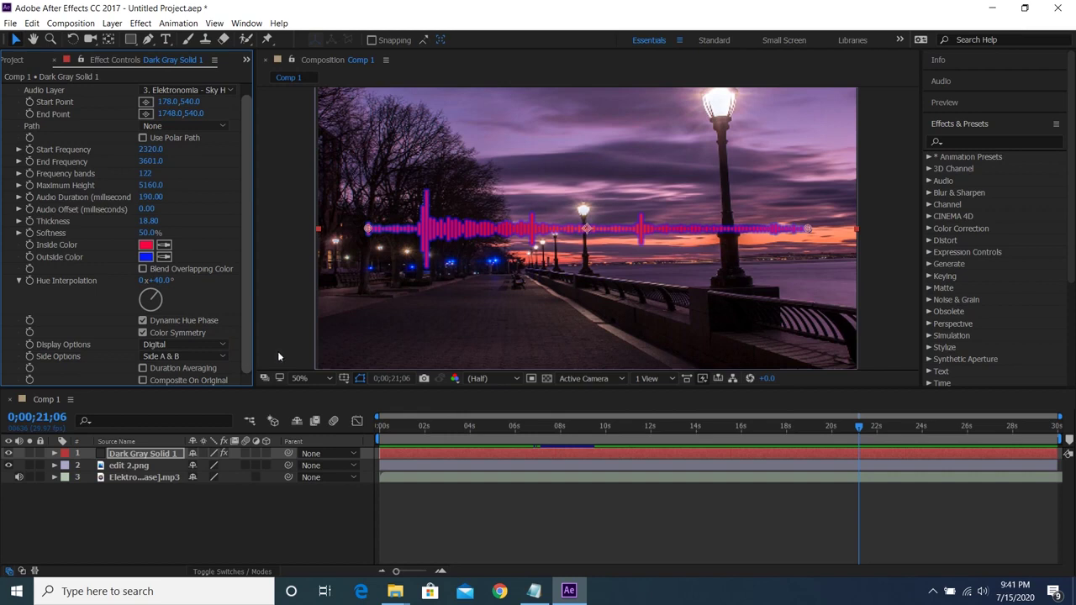
# Apply the Transition > Venetian Blinds effect to the spectrum layer
pyautogui.scroll(-3, 1056, 308)
pyautogui.click(937, 274)
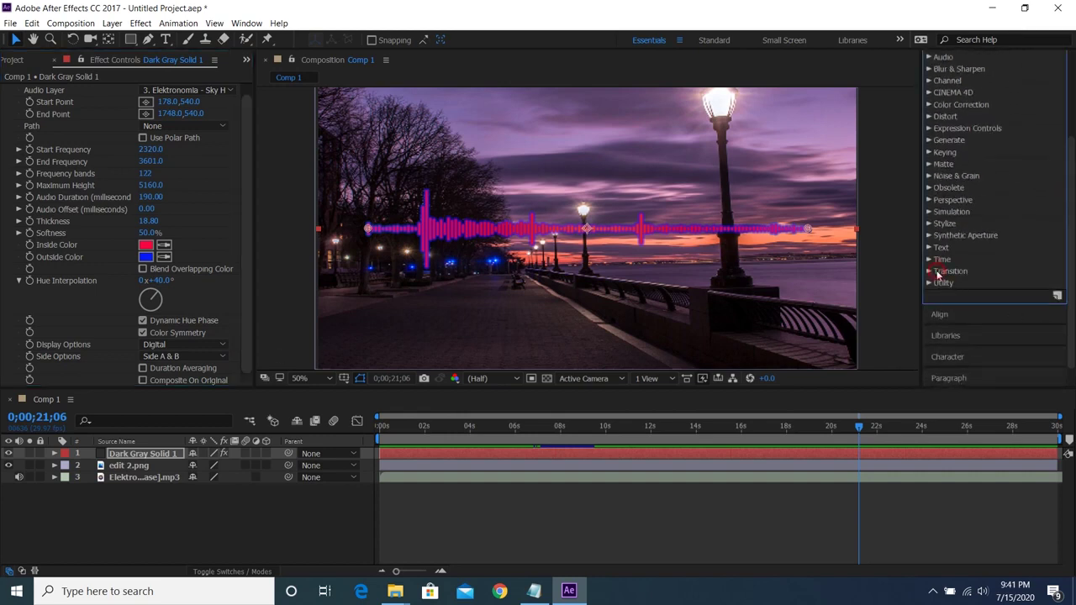
pyautogui.click(930, 272)
pyautogui.scroll(-3, 1071, 309)
pyautogui.scroll(-3, 1071, 309)
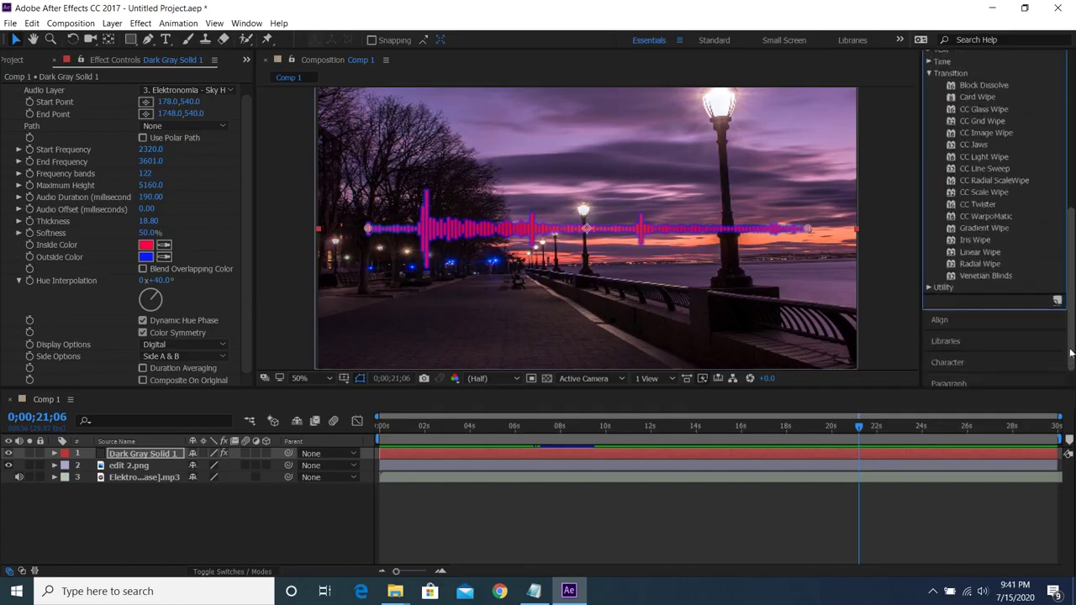
pyautogui.moveTo(967, 279); pyautogui.dragTo(579, 245)
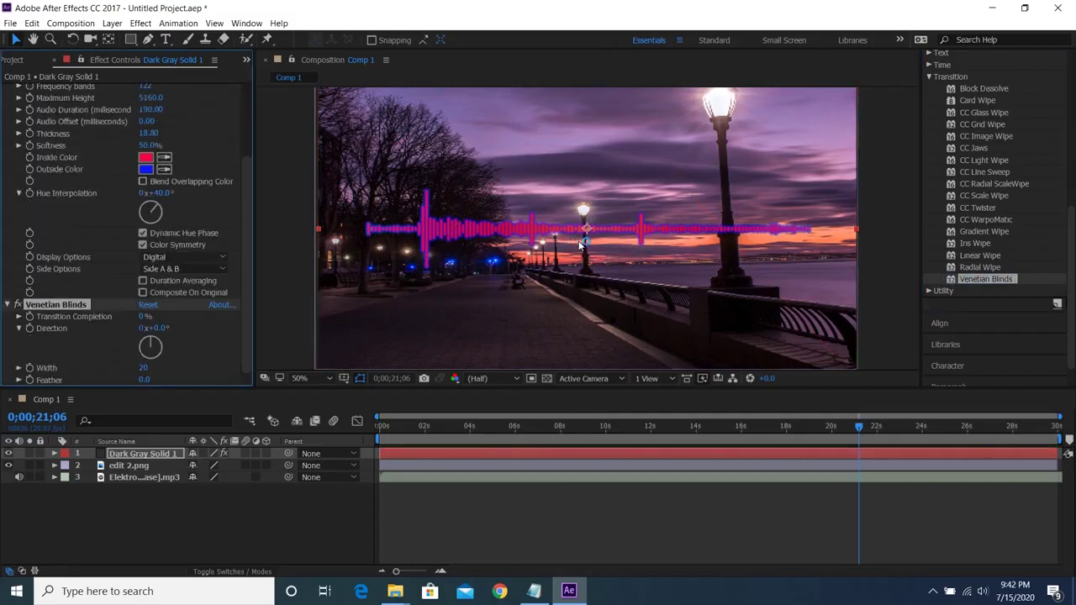
pyautogui.click(246, 195)
# Set Venetian Blinds to 37% completion, 85° direction and width 13
pyautogui.moveTo(146, 318); pyautogui.dragTo(178, 317)
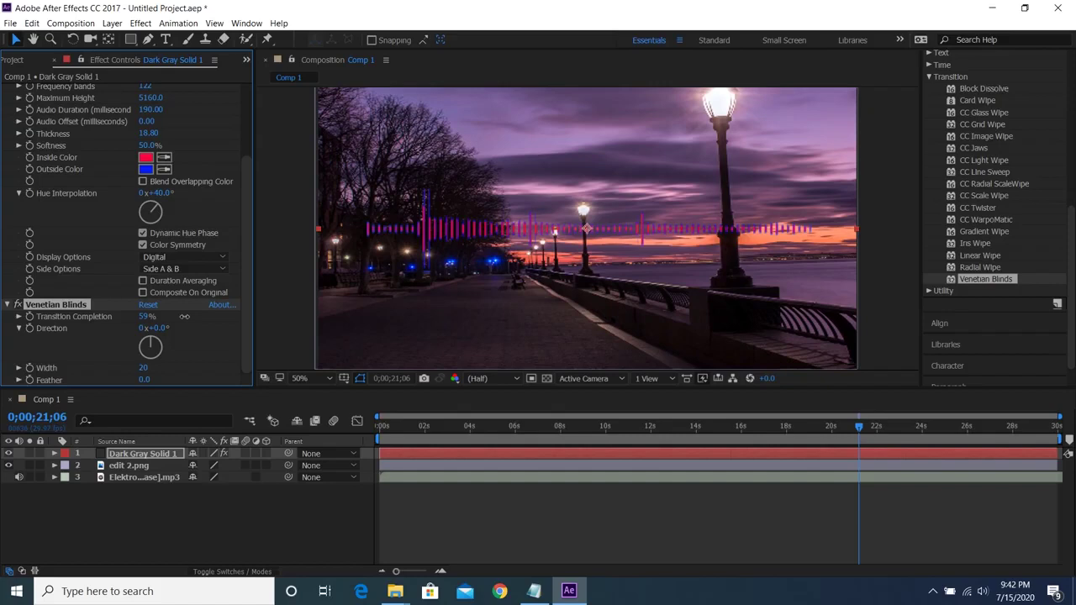
pyautogui.moveTo(202, 316); pyautogui.dragTo(178, 317)
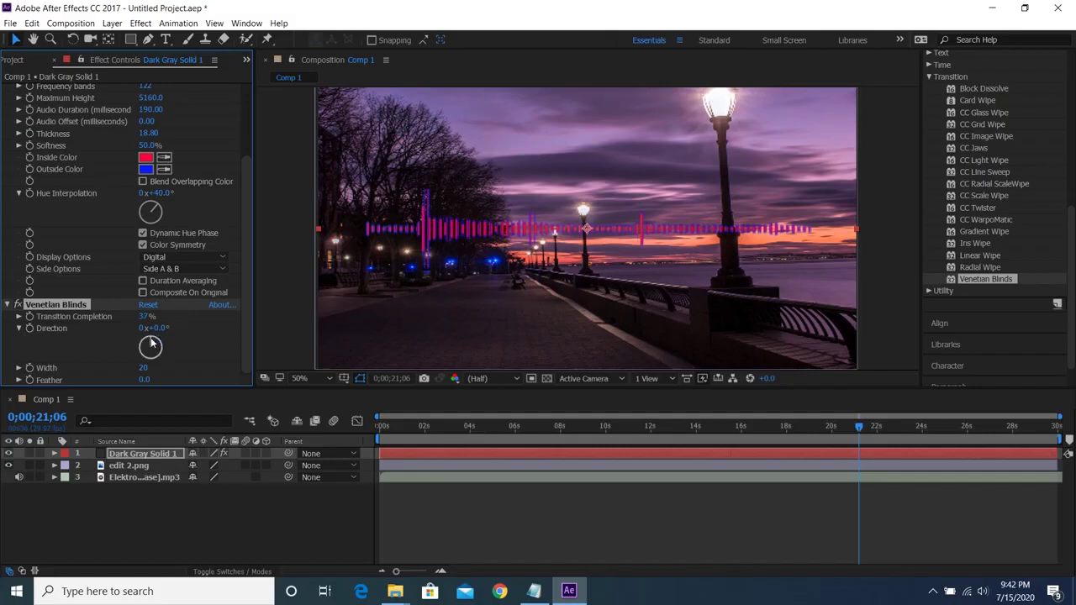
pyautogui.moveTo(152, 343); pyautogui.dragTo(174, 350)
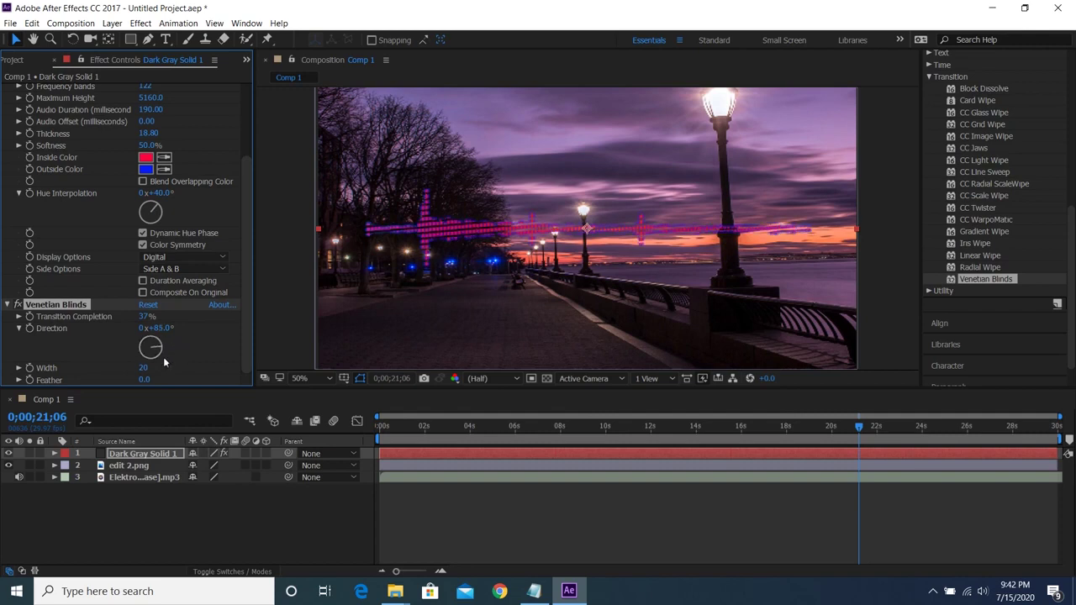
pyautogui.moveTo(143, 368)
pyautogui.mouseDown()
pyautogui.moveTo(154, 368)
pyautogui.moveTo(141, 368)
pyautogui.mouseUp()
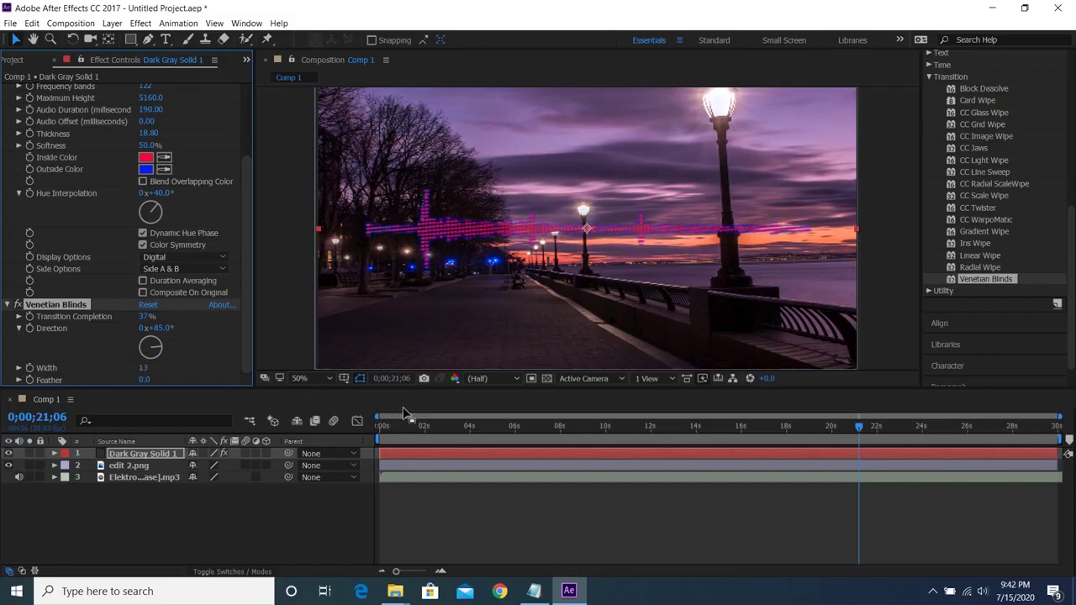
pyautogui.press('space')
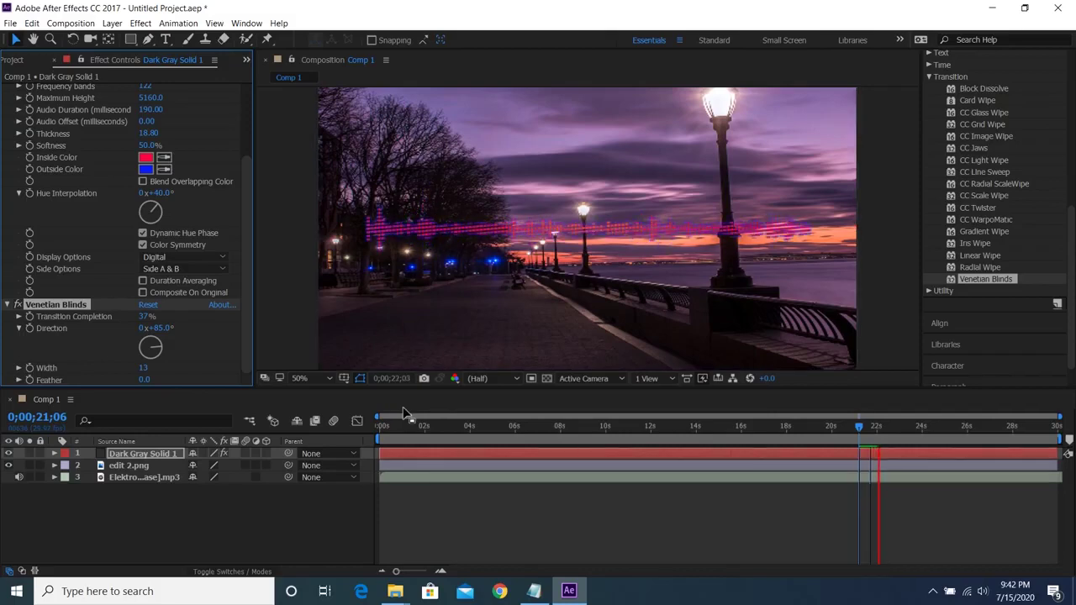
pyautogui.press('space')
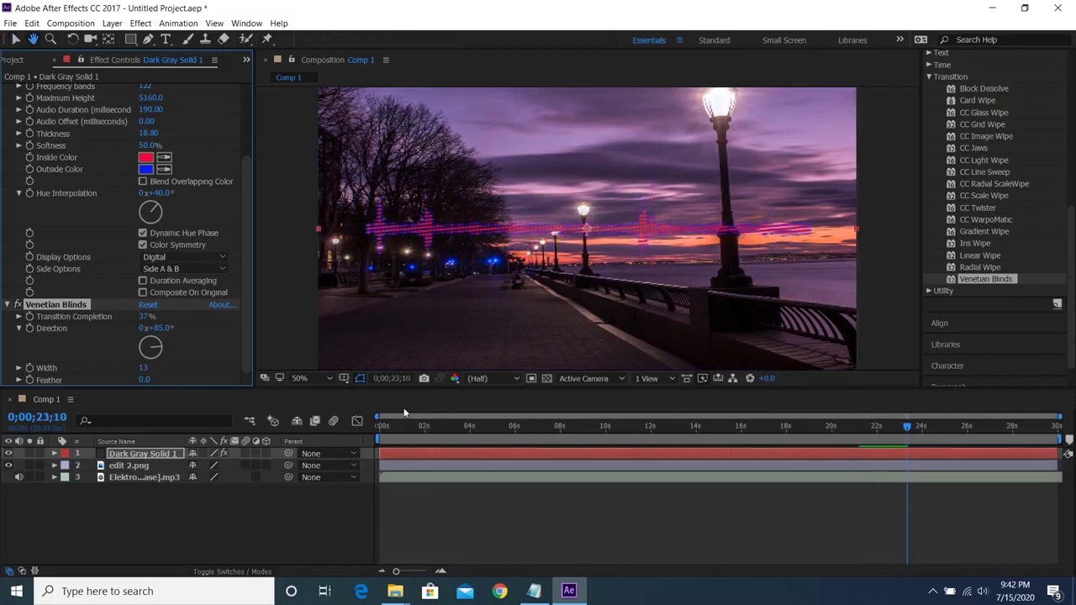
pyautogui.moveTo(904, 430); pyautogui.dragTo(791, 457)
pyautogui.press('space')
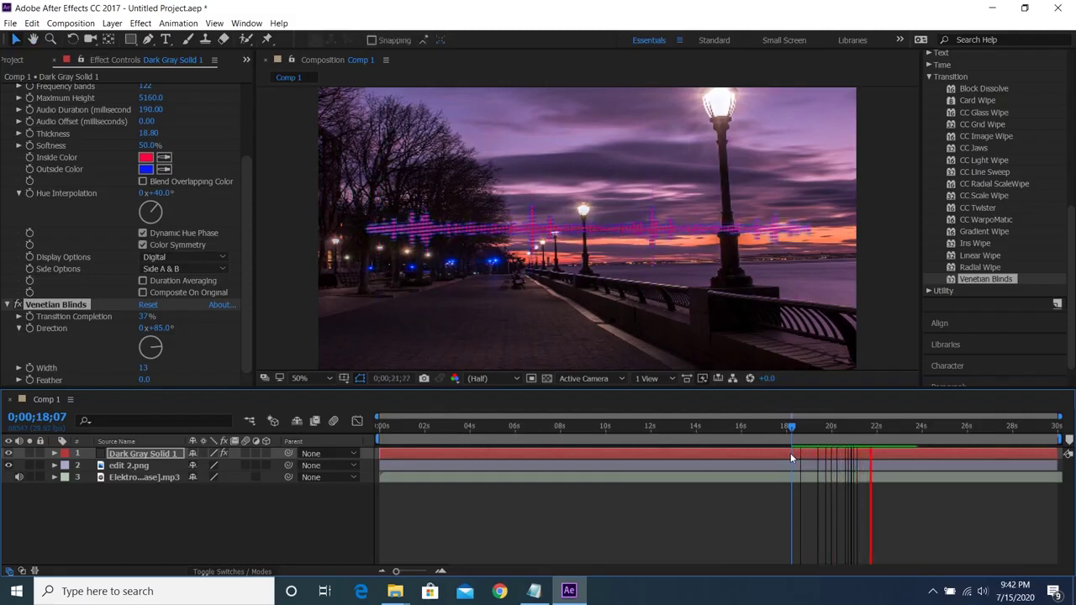
pyautogui.press('space')
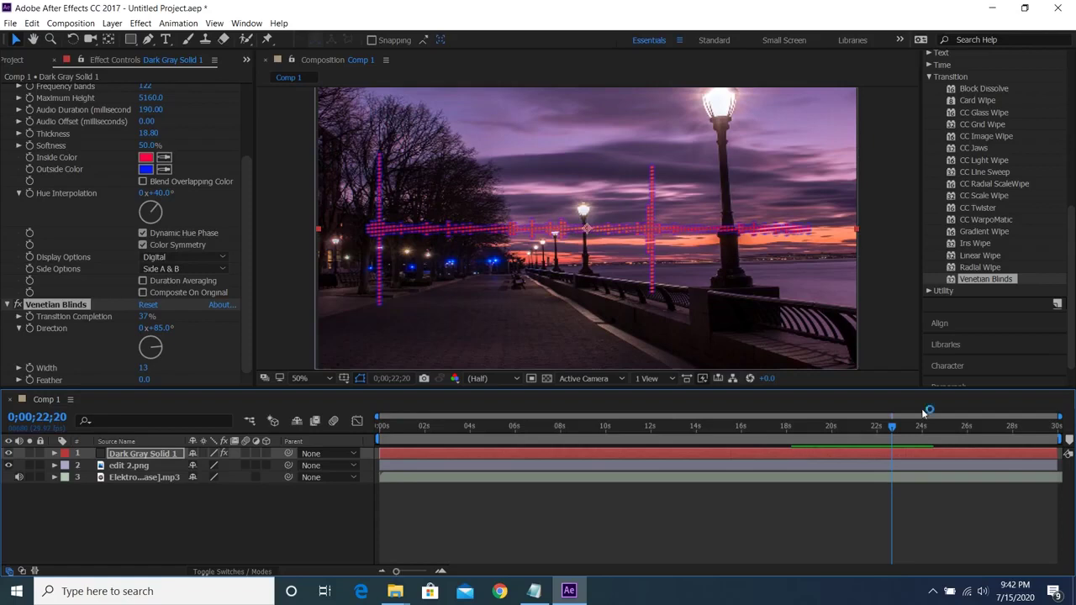
pyautogui.moveTo(1072, 248); pyautogui.dragTo(1063, 135)
# Apply the Distort > Polar Coordinates effect to the spectrum layer
pyautogui.scroll(1, 1047, 140)
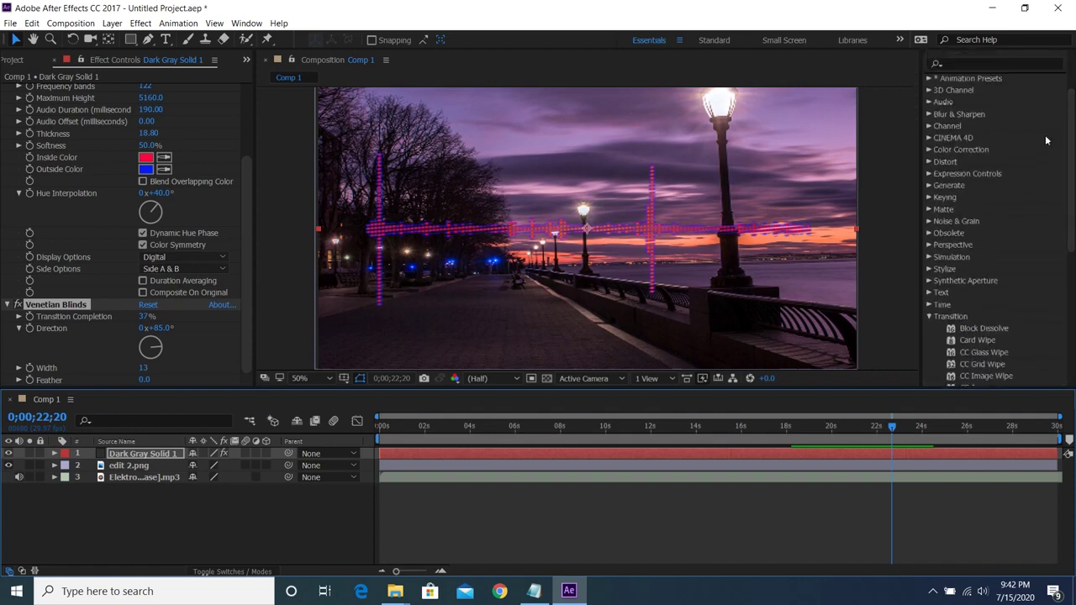
pyautogui.click(929, 161)
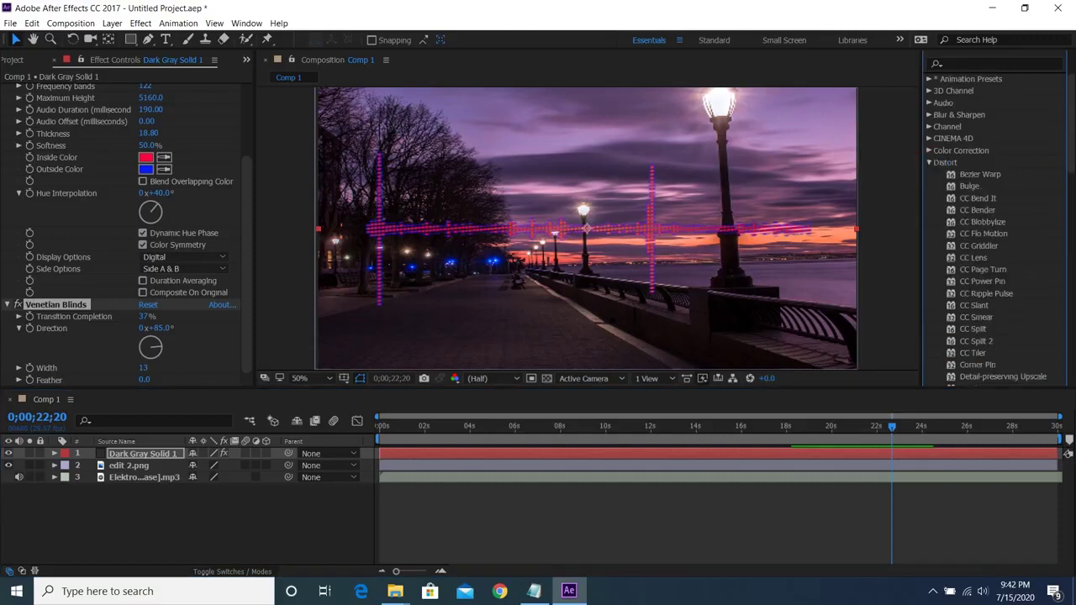
pyautogui.moveTo(1073, 153); pyautogui.dragTo(1074, 244)
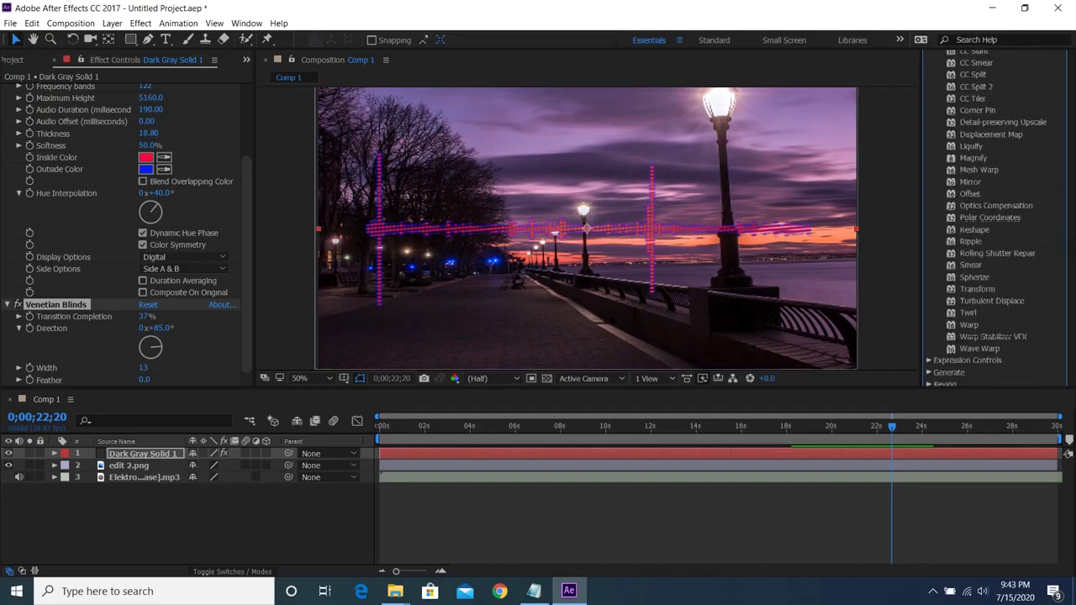
pyautogui.moveTo(990, 216); pyautogui.dragTo(580, 242)
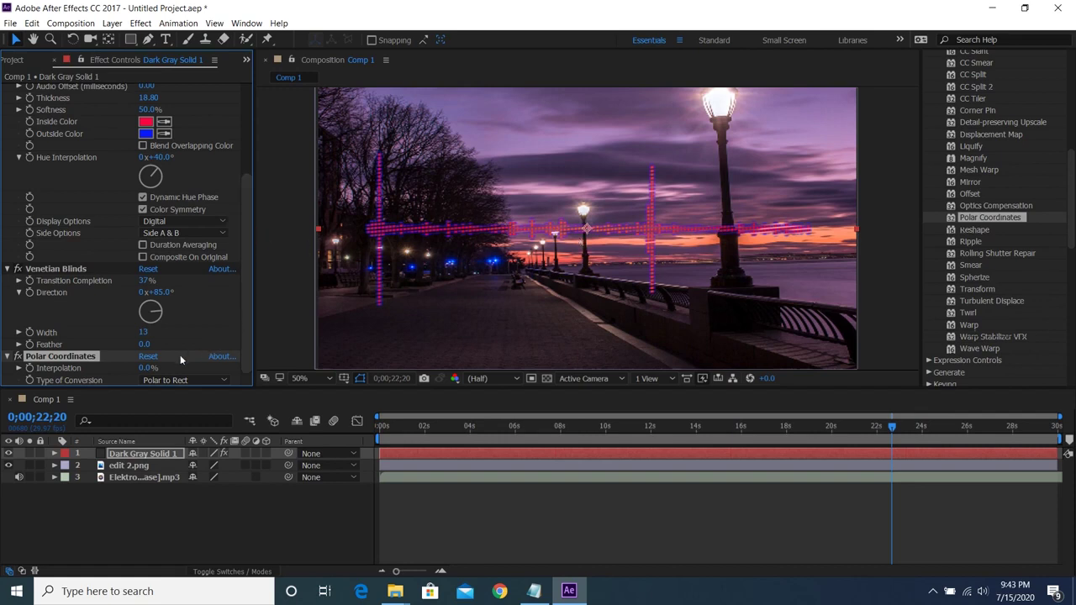
# Set Polar Coordinates conversion to Rect to Polar with 72% interpolation
pyautogui.click(160, 380)
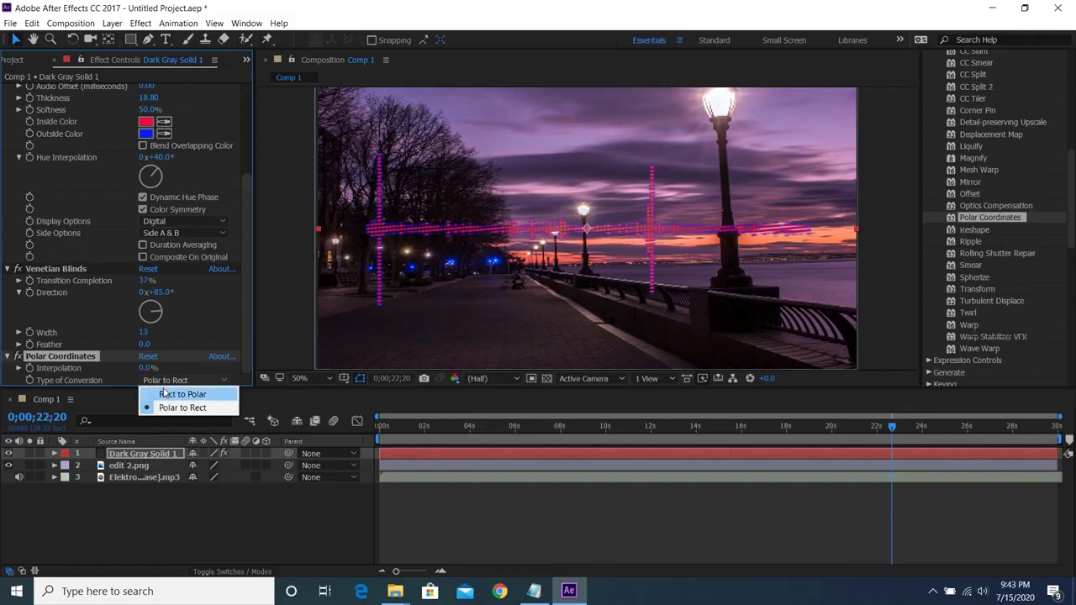
pyautogui.click(167, 394)
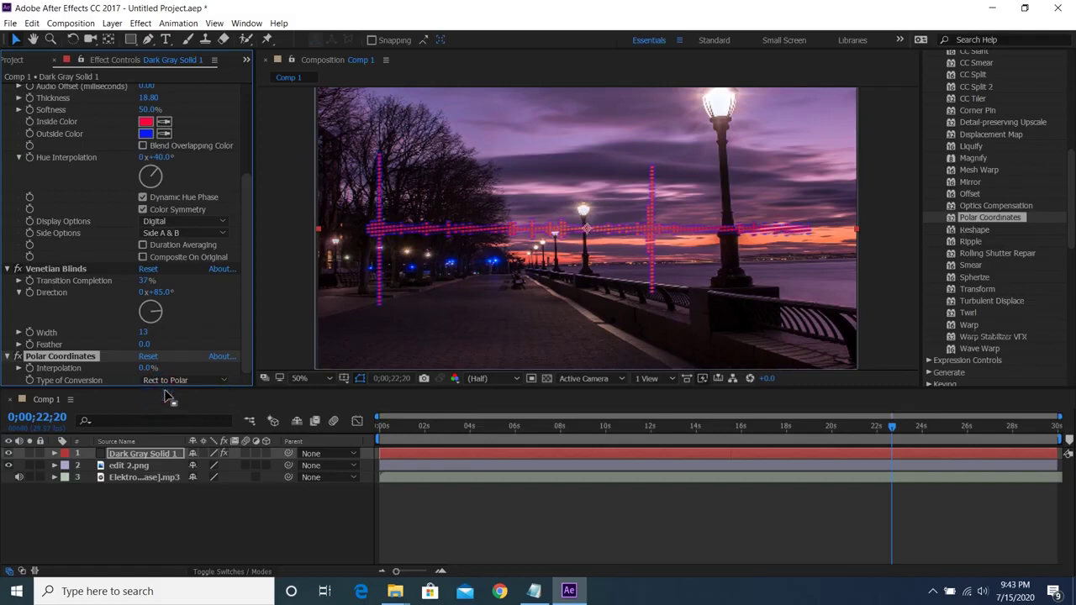
pyautogui.moveTo(146, 368); pyautogui.dragTo(198, 365)
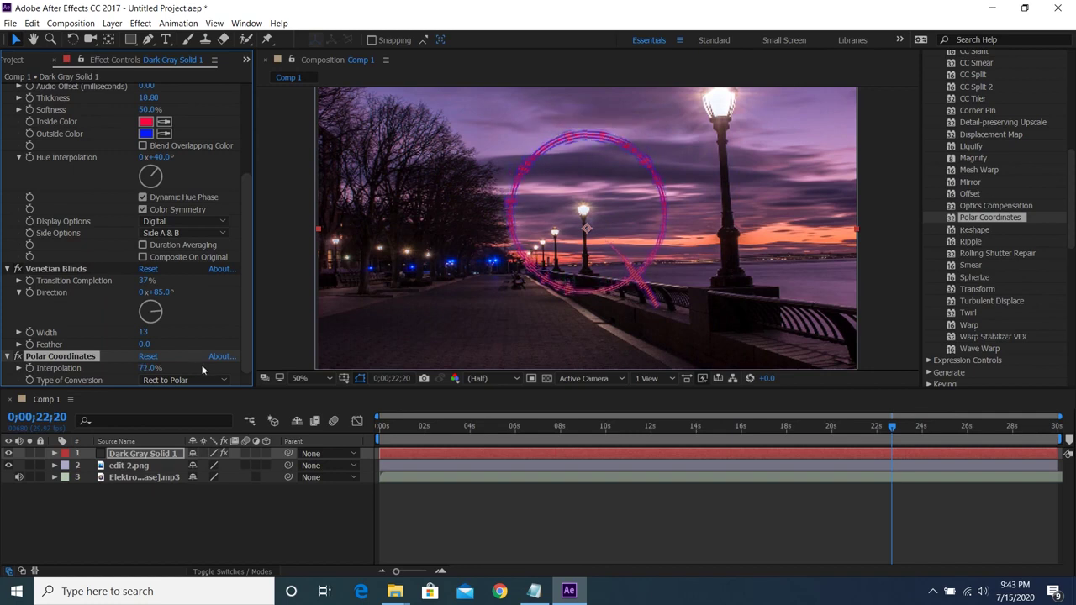
pyautogui.press('space')
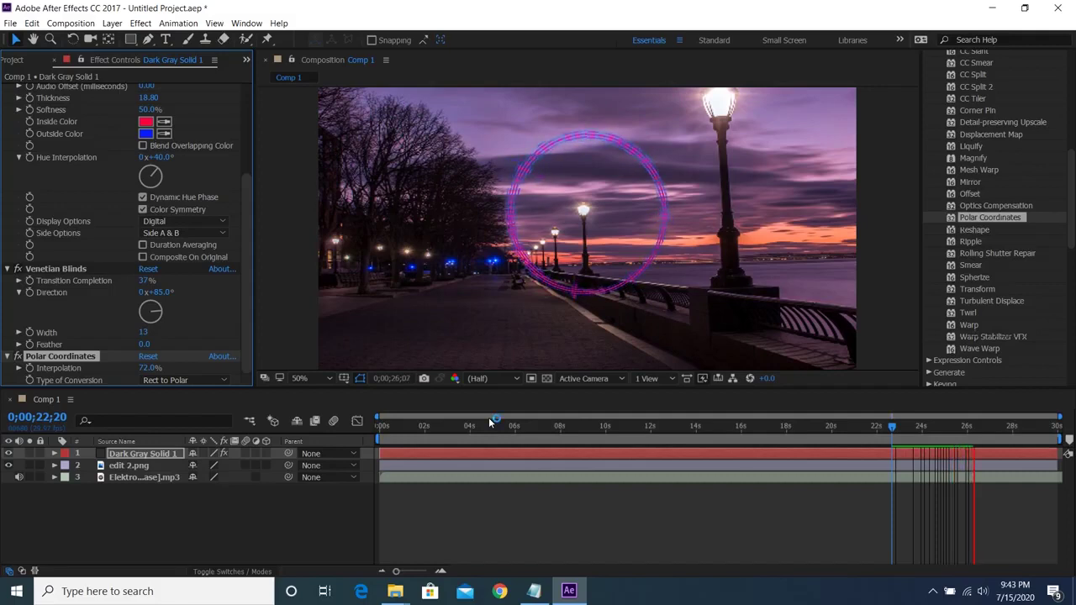
pyautogui.press('space')
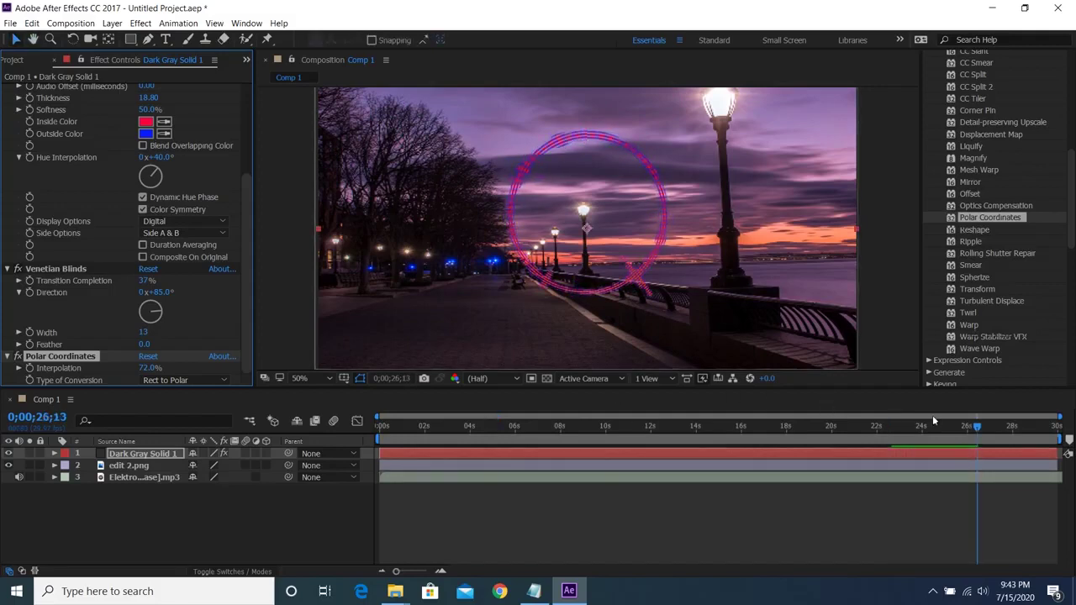
pyautogui.moveTo(728, 470); pyautogui.dragTo(614, 484)
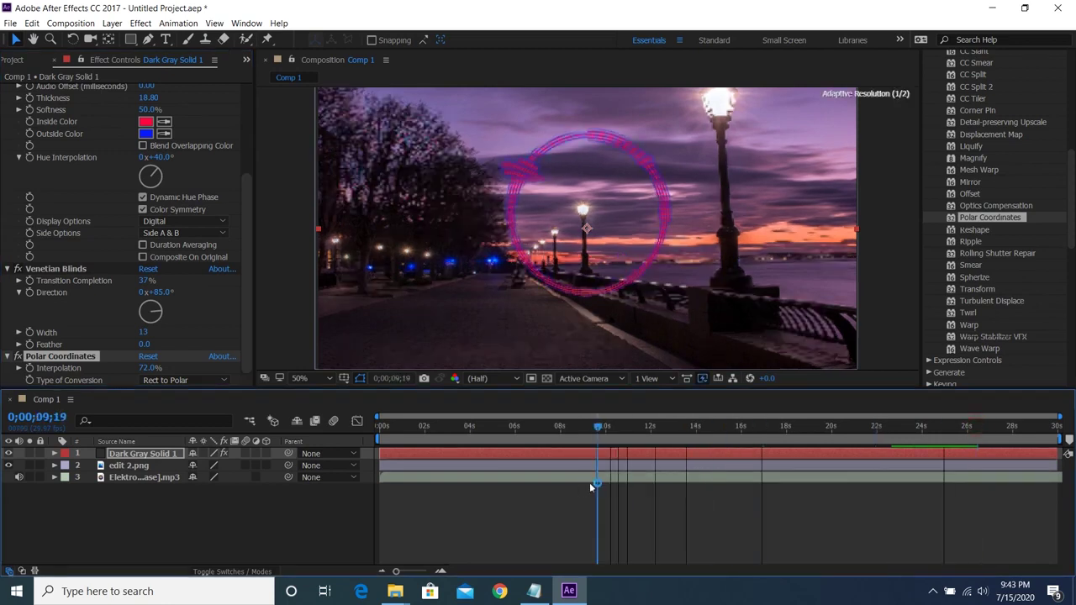
pyautogui.press('space')
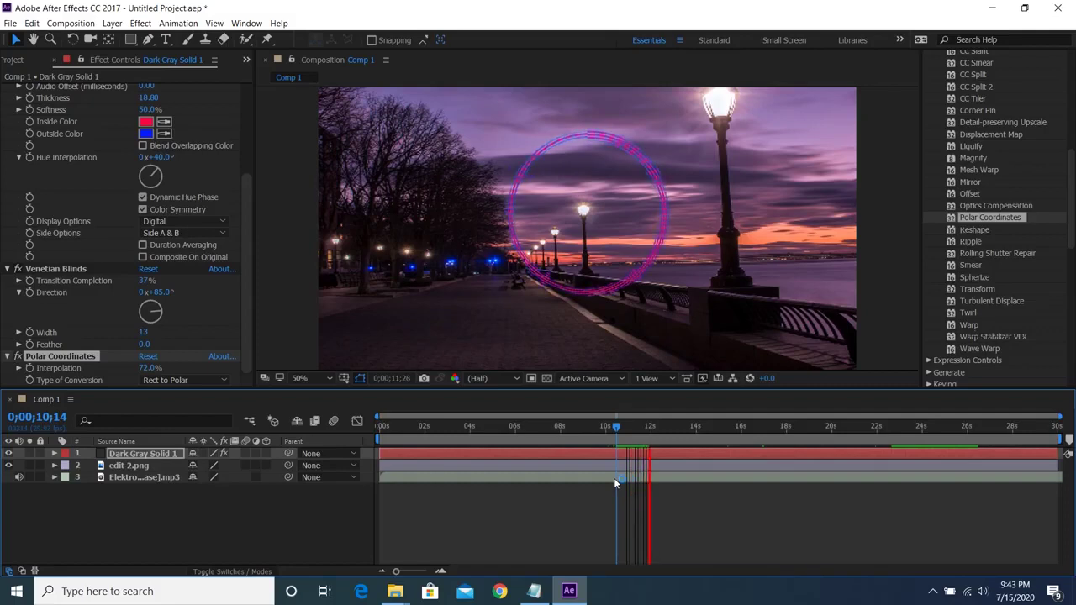
pyautogui.press('space')
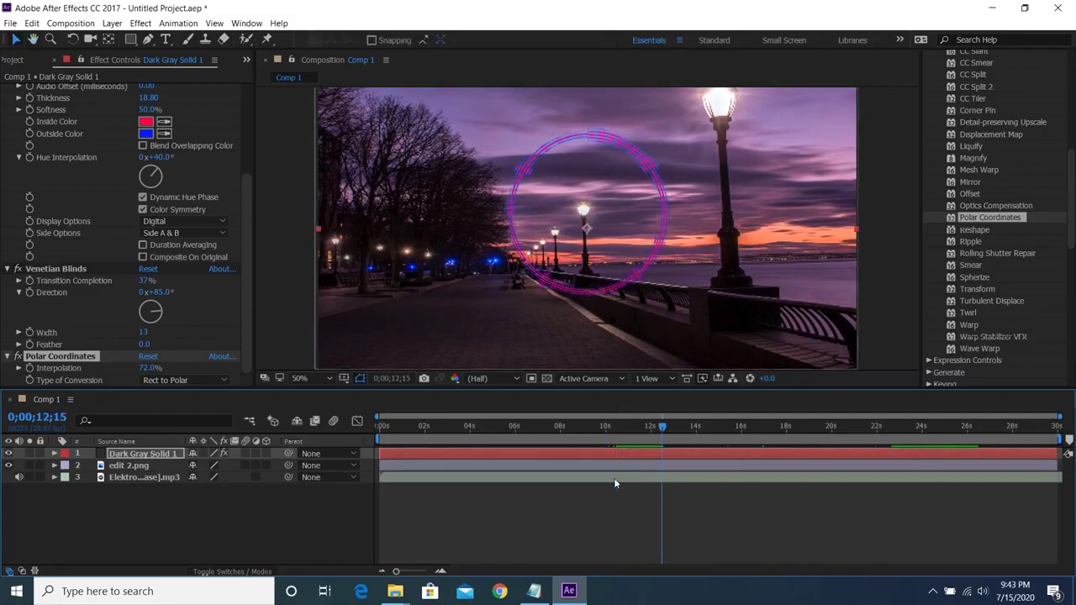
# Change Audio Spectrum Side Options from Side A & B to Side B and preview playback
pyautogui.click(251, 277)
pyautogui.click(188, 234)
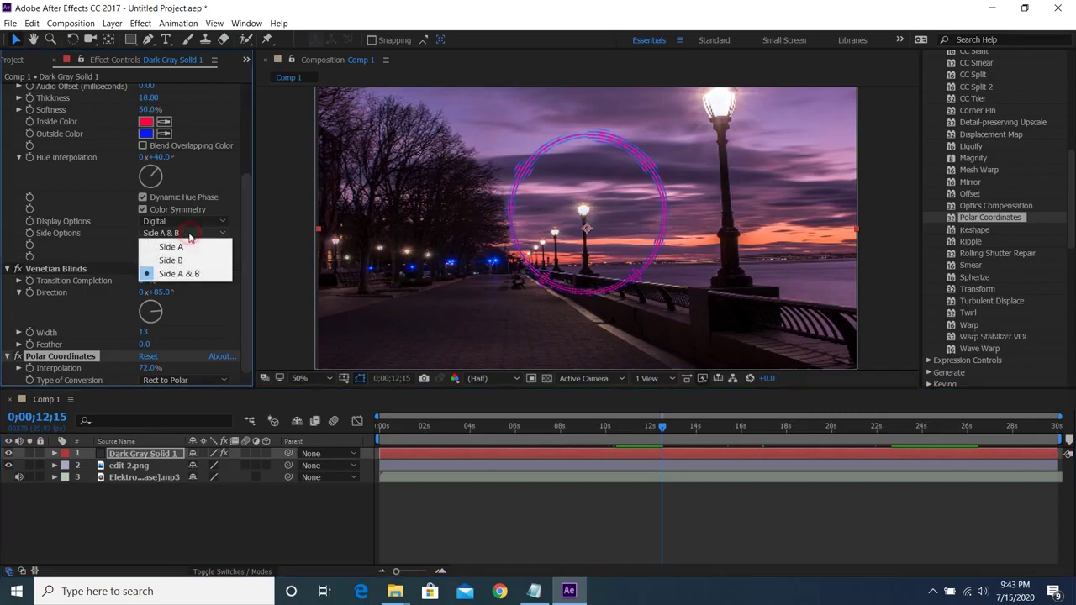
pyautogui.click(176, 260)
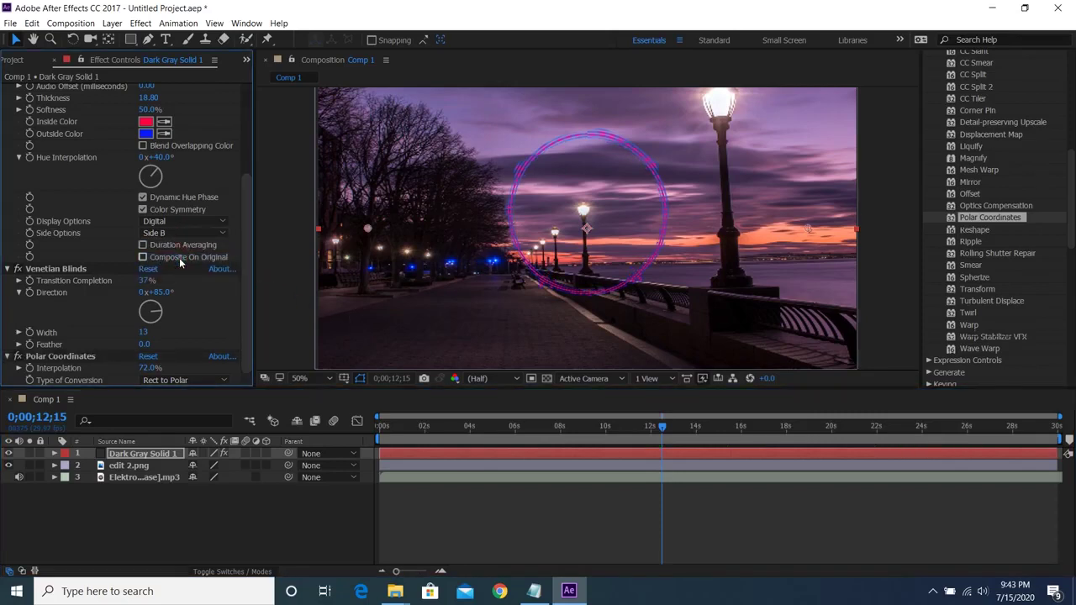
pyautogui.press('space')
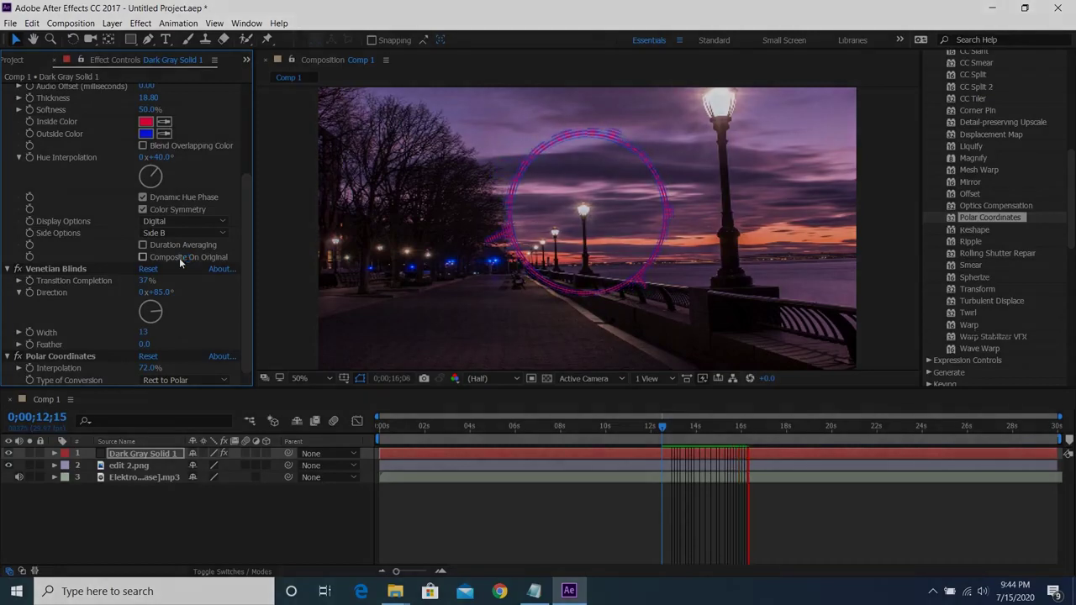
pyautogui.press('space')
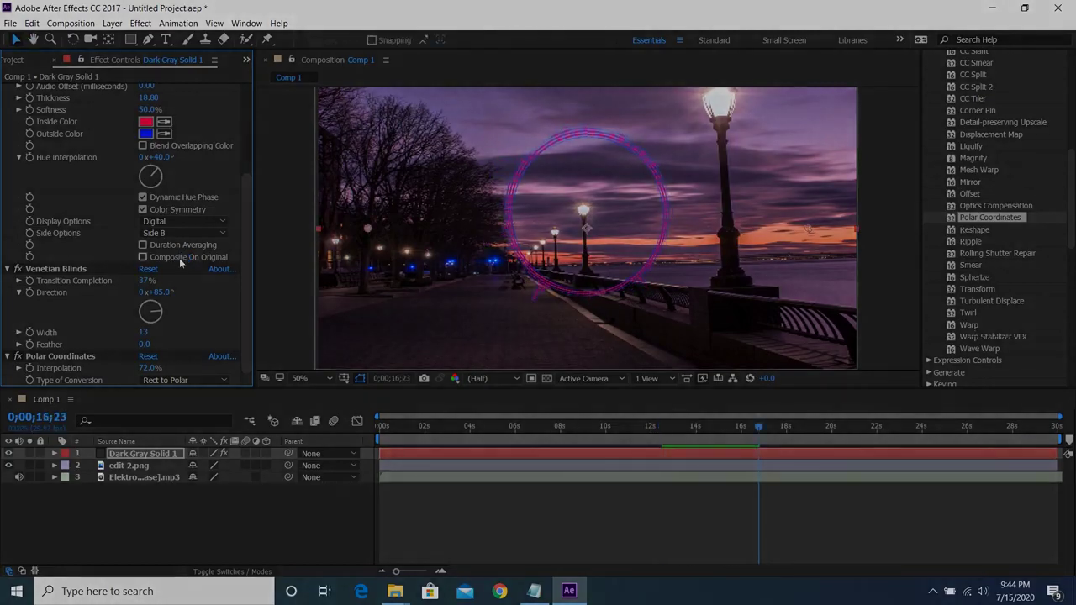
pyautogui.click(815, 439)
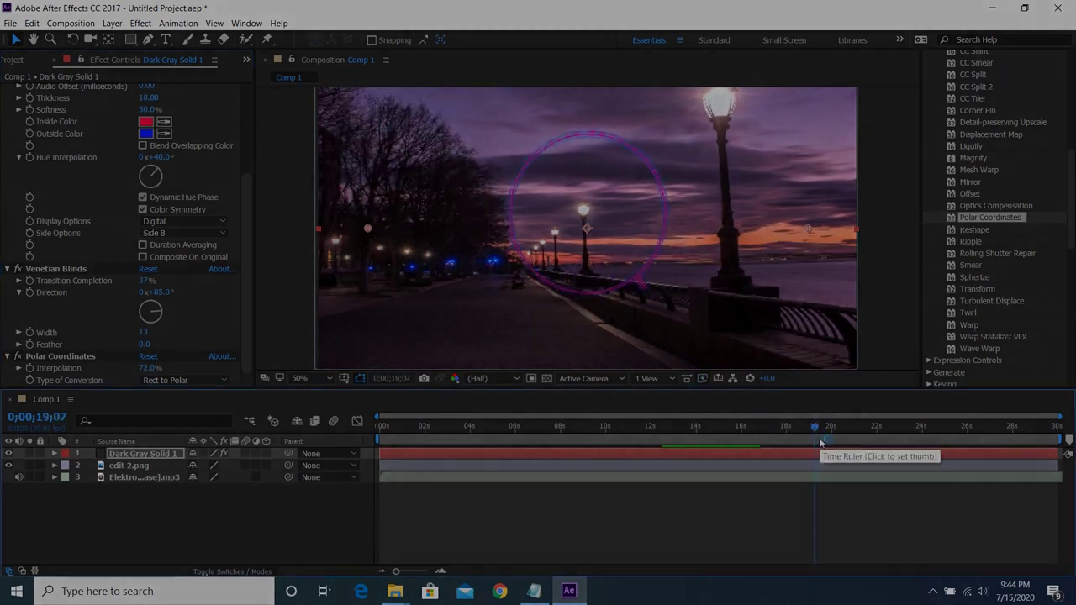
pyautogui.press('space')
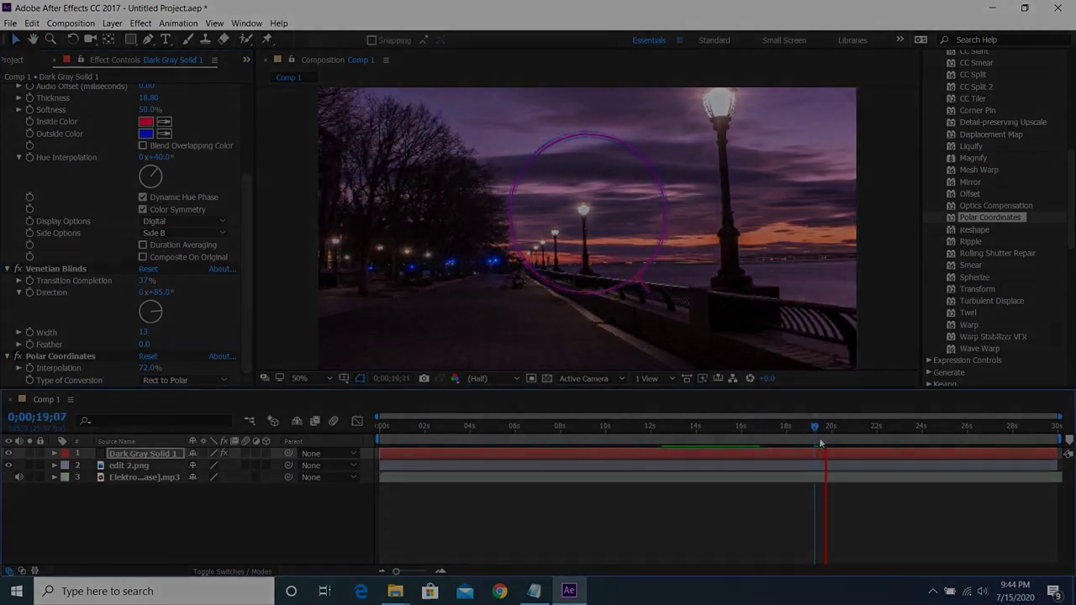
pyautogui.press('space')
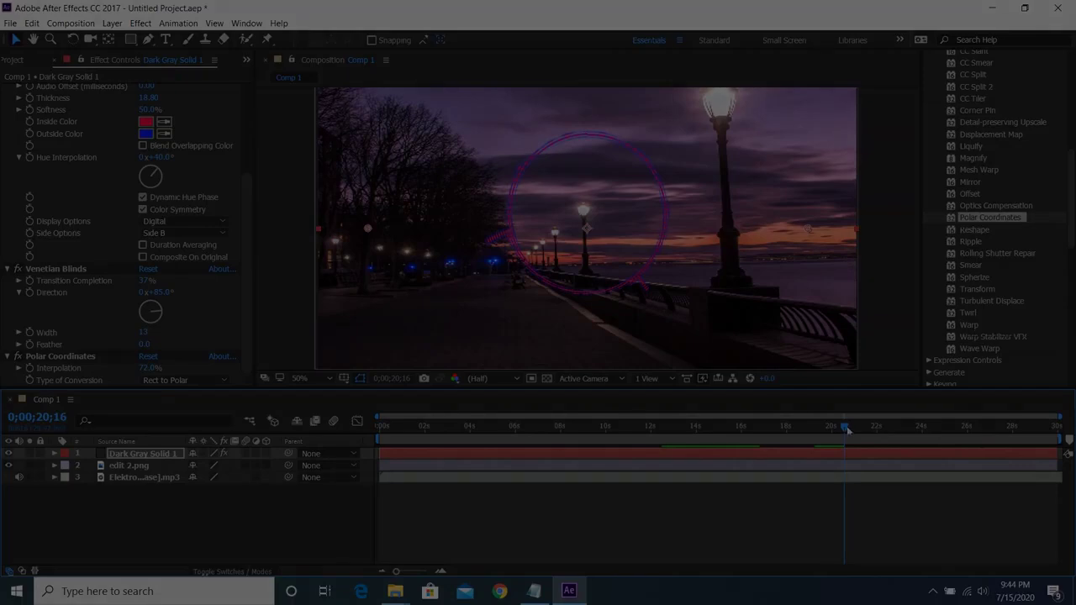
pyautogui.moveTo(852, 429); pyautogui.dragTo(893, 444)
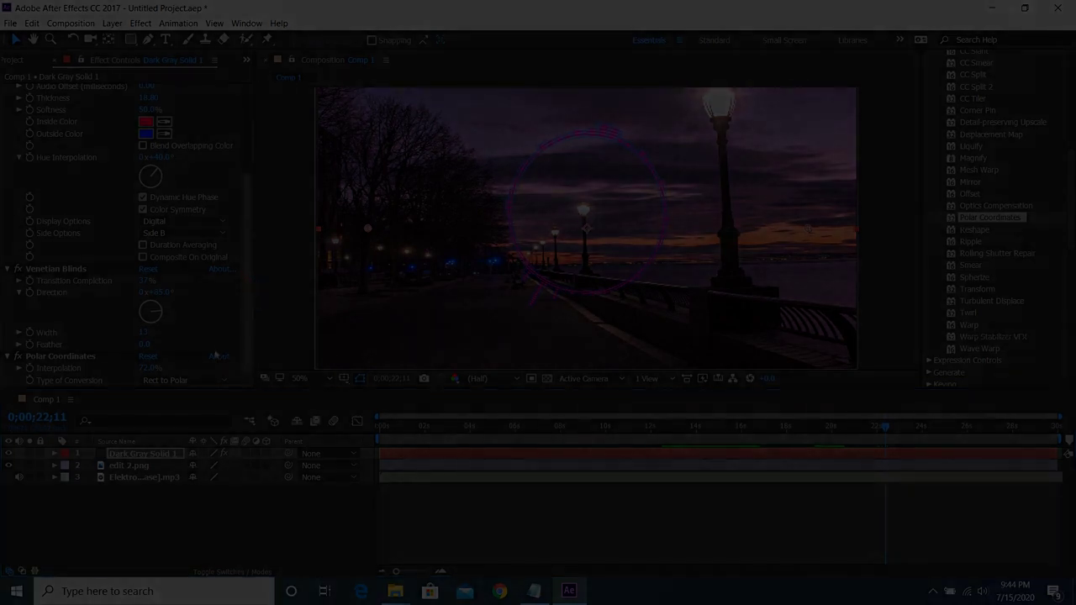
pyautogui.click(209, 380)
pyautogui.click(200, 405)
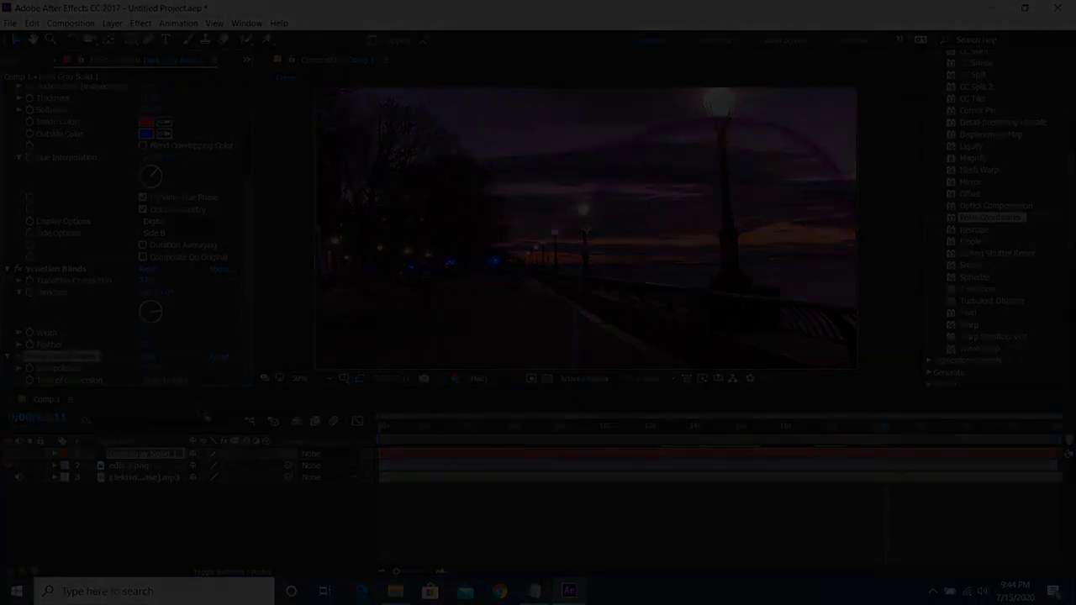